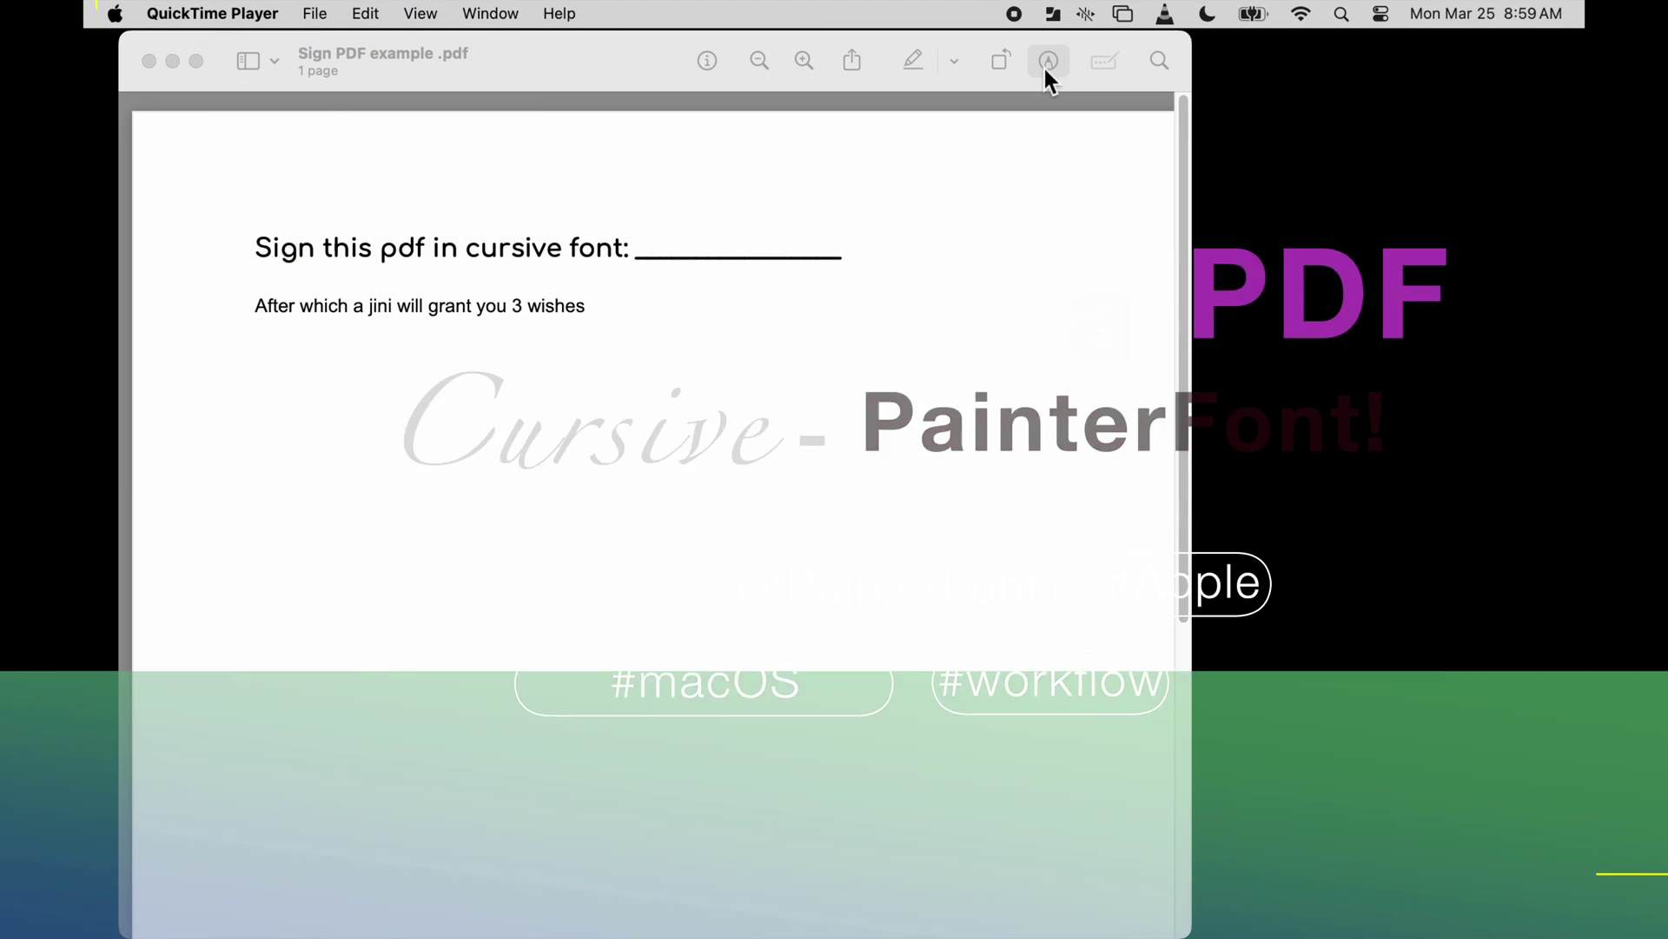
- Show Preview's markup toolbar for annotating the Sign PDF example
{"action": "left_click", "coordinate": [1047, 66]}
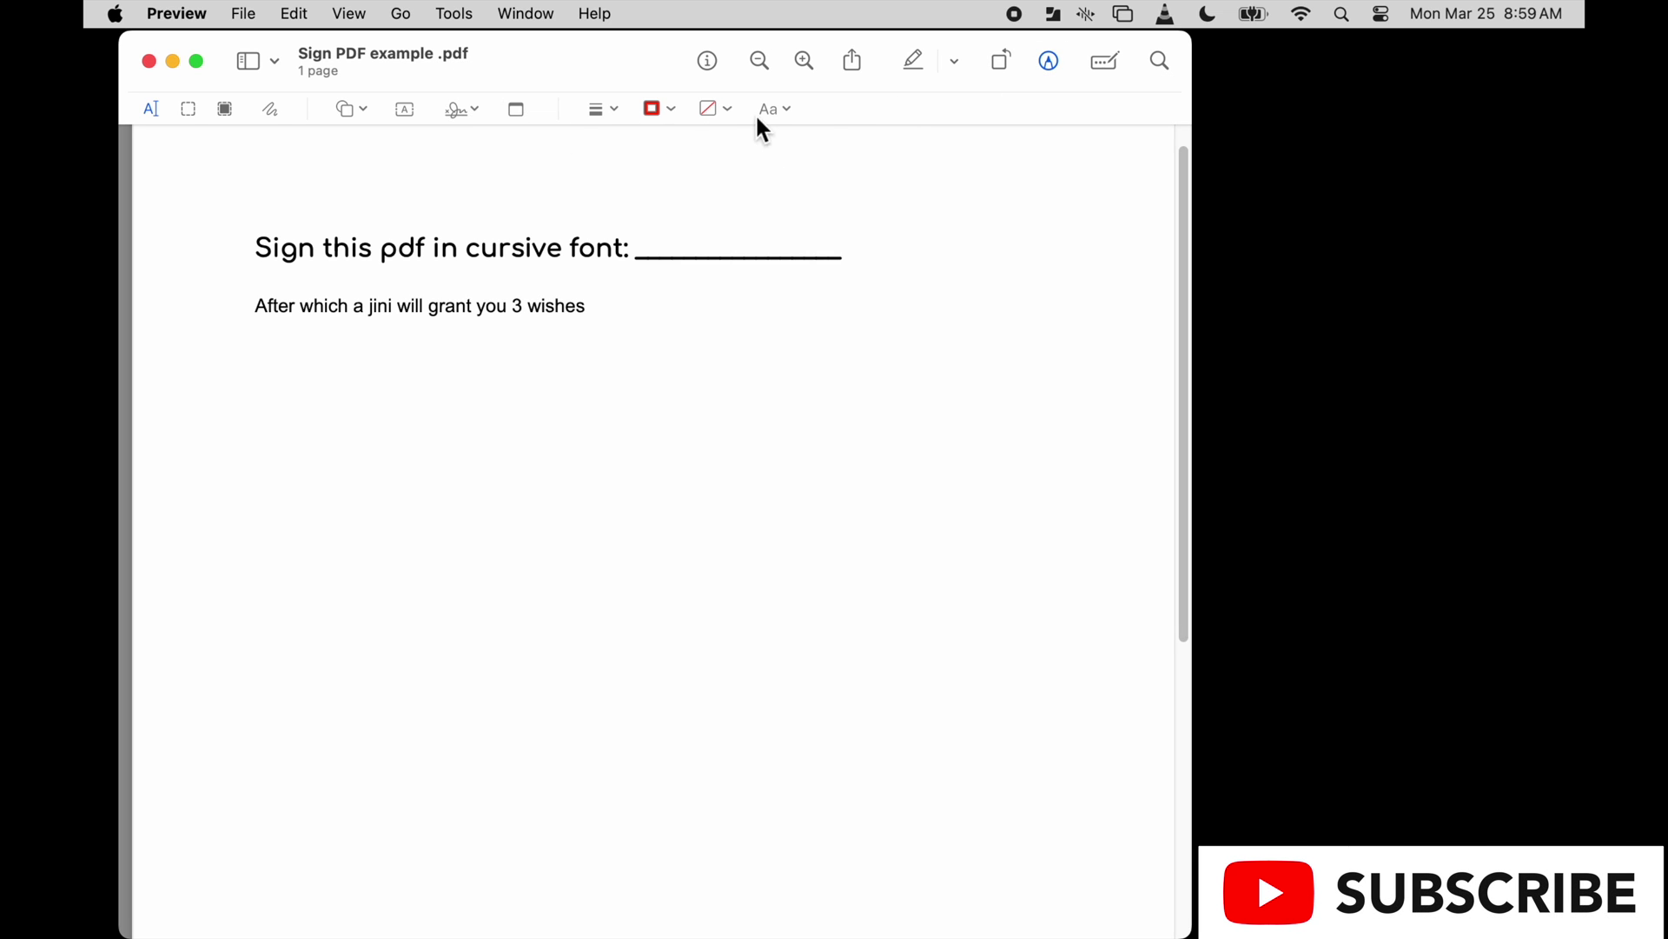
- Check the saved signatures and set the text style font to SignPainter at 20 pt
{"action": "left_click", "coordinate": [782, 112]}
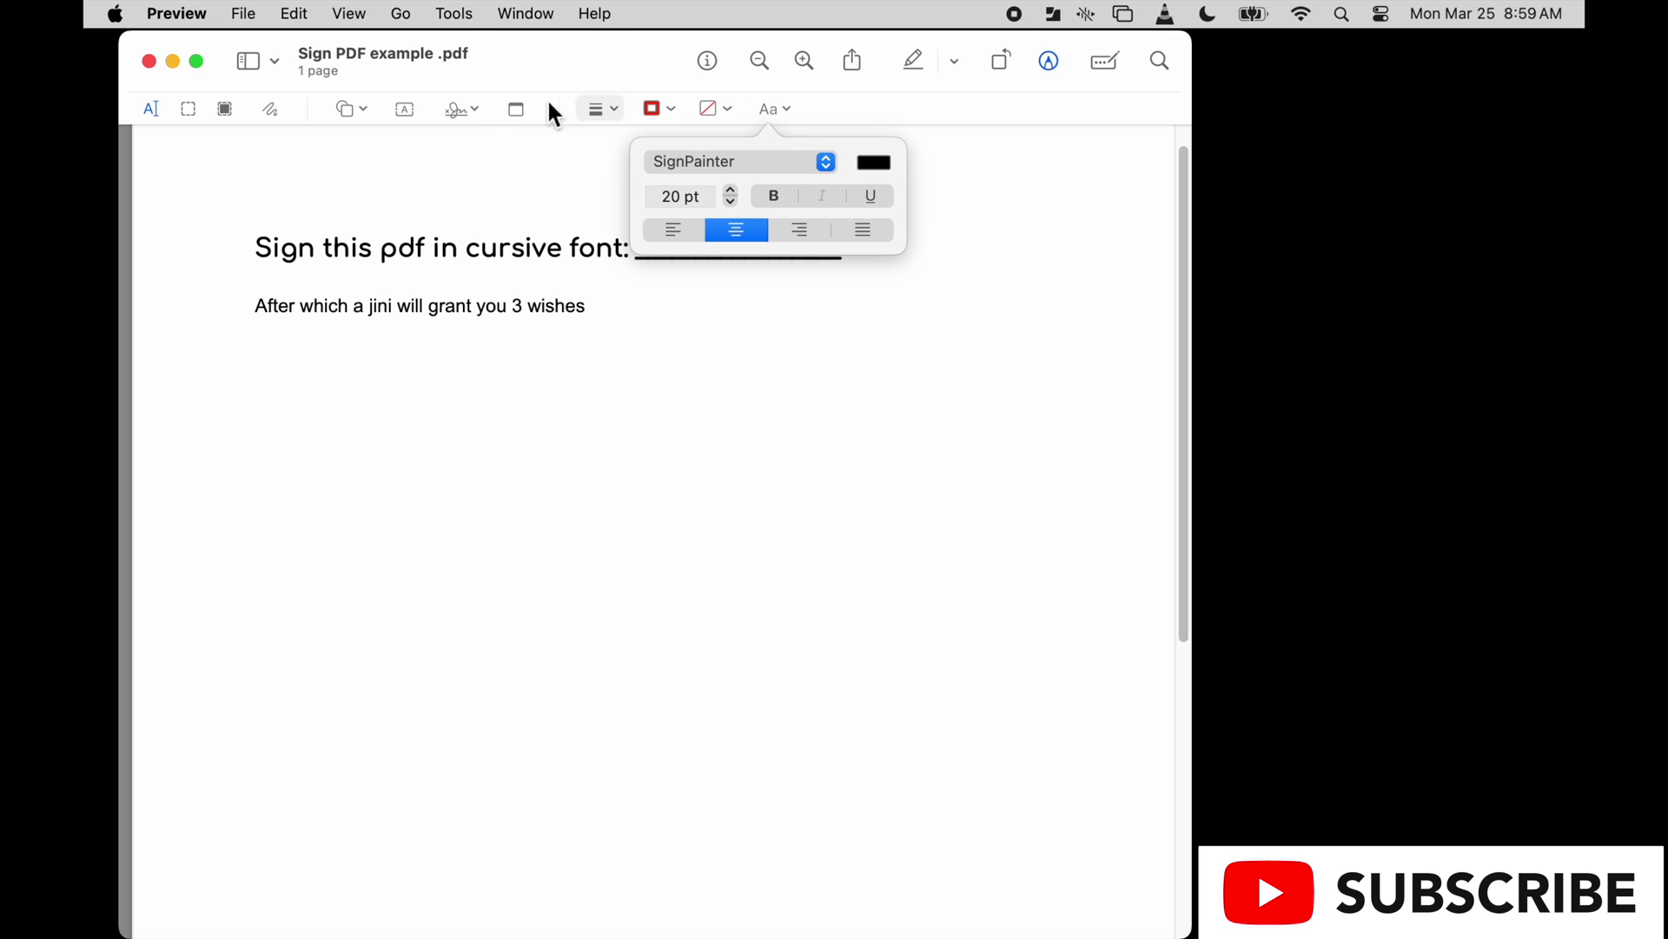
{"action": "left_click", "coordinate": [474, 108]}
{"action": "left_click", "coordinate": [475, 108]}
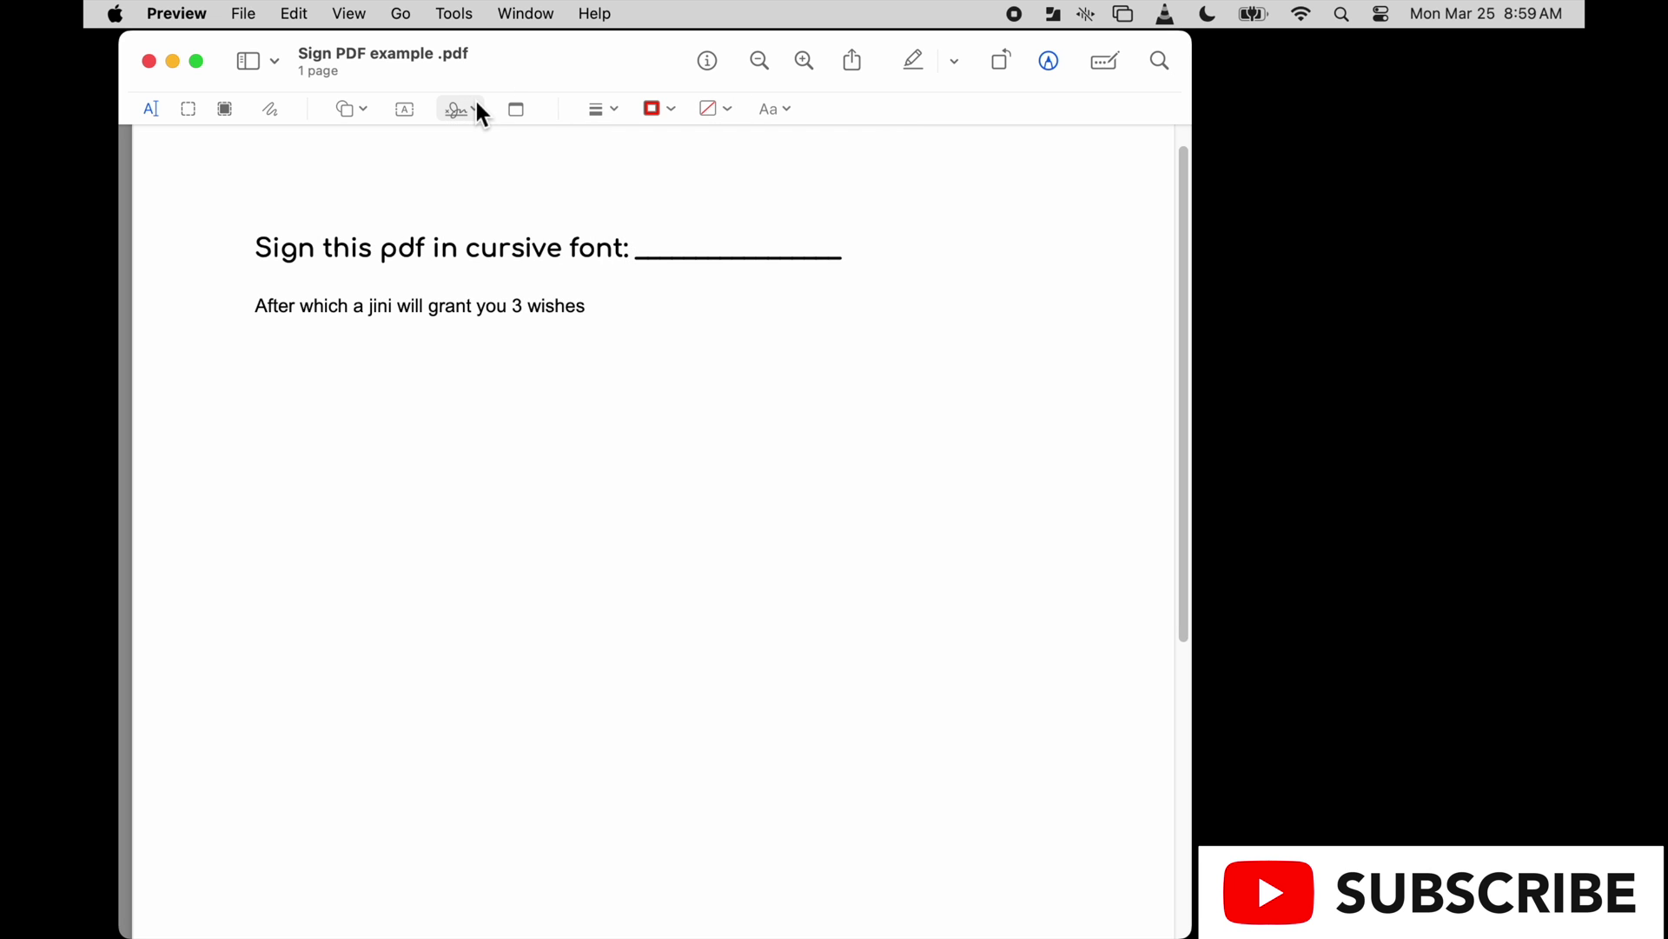
{"action": "left_click", "coordinate": [477, 109]}
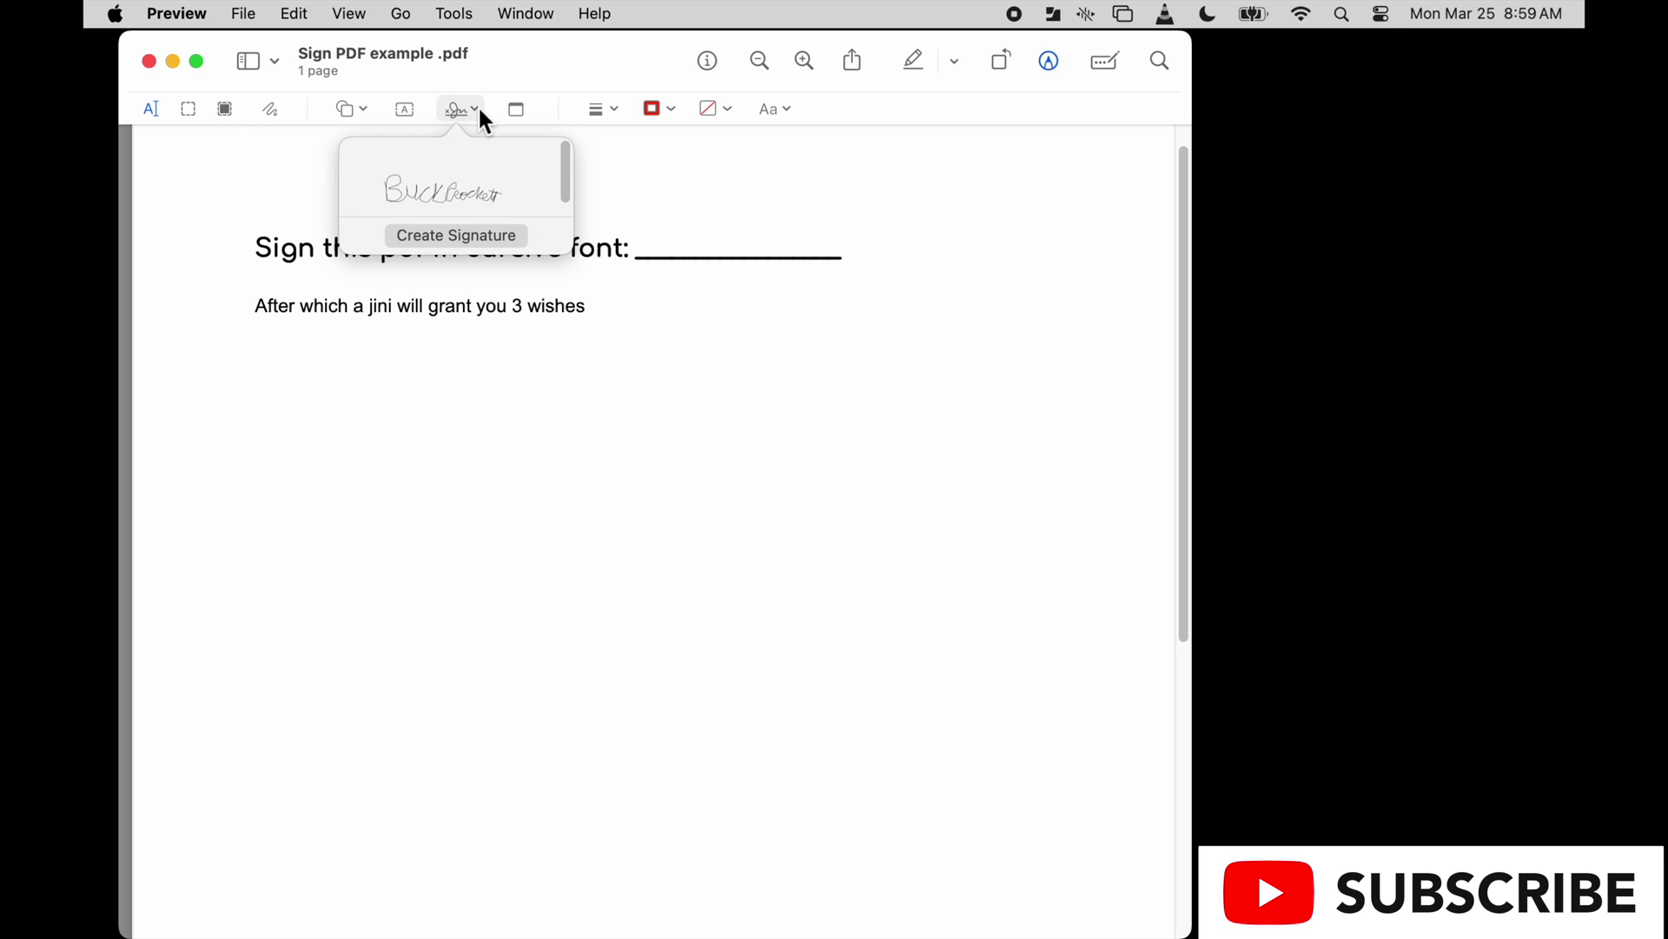
{"action": "left_click", "coordinate": [552, 74]}
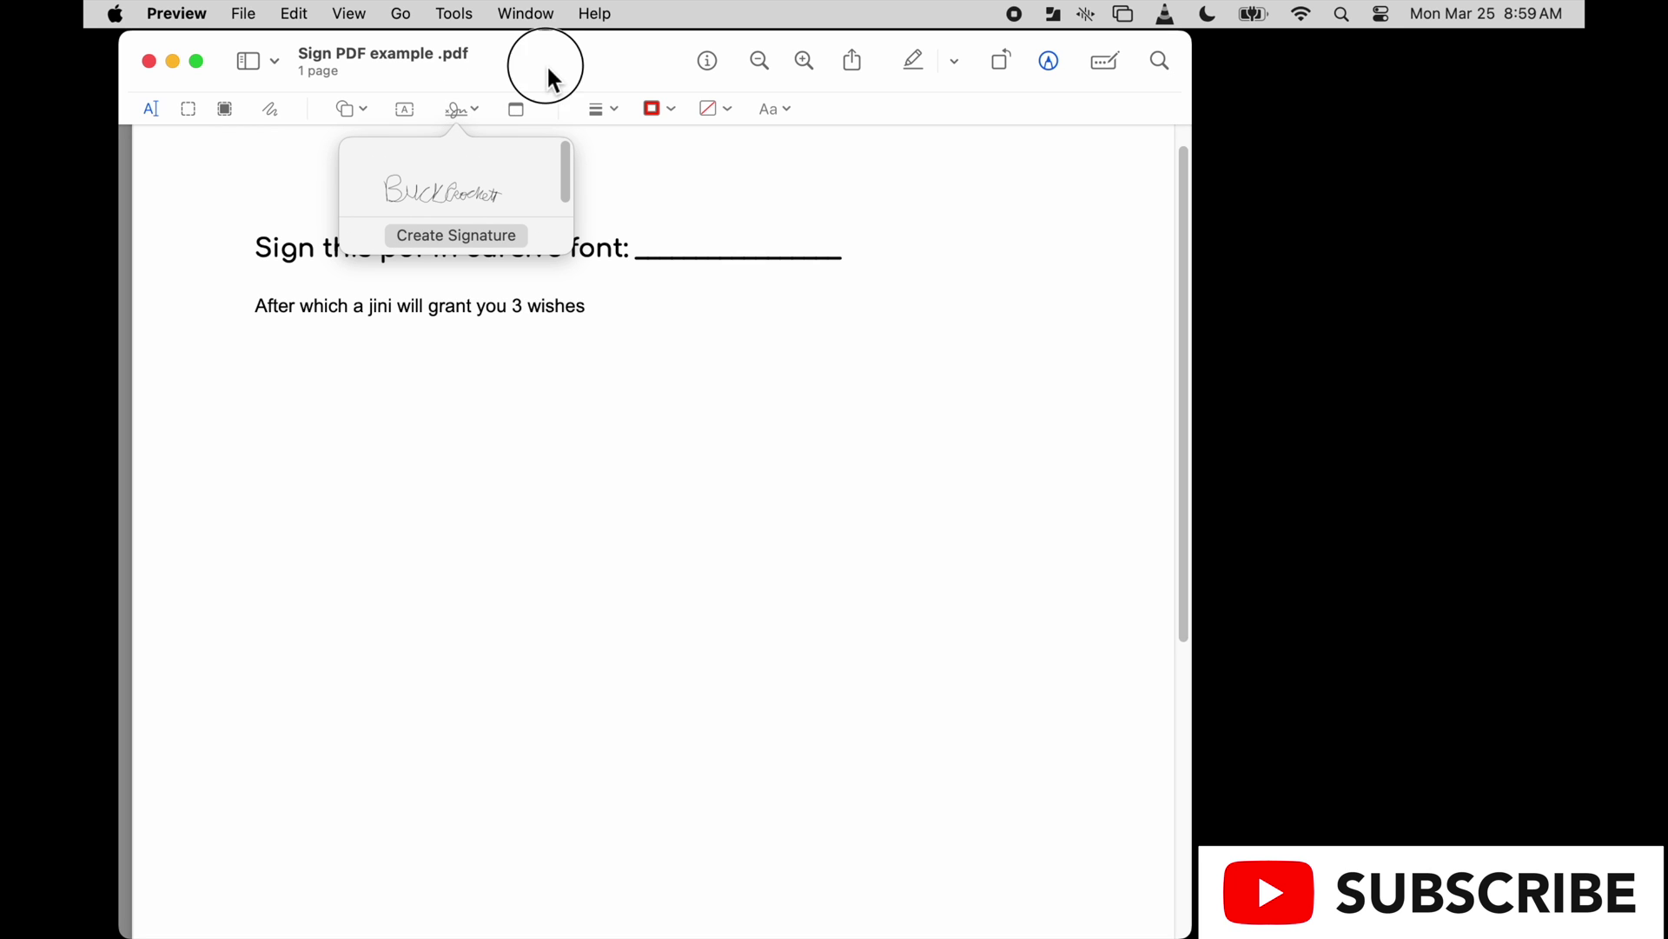
{"action": "left_click", "coordinate": [777, 110]}
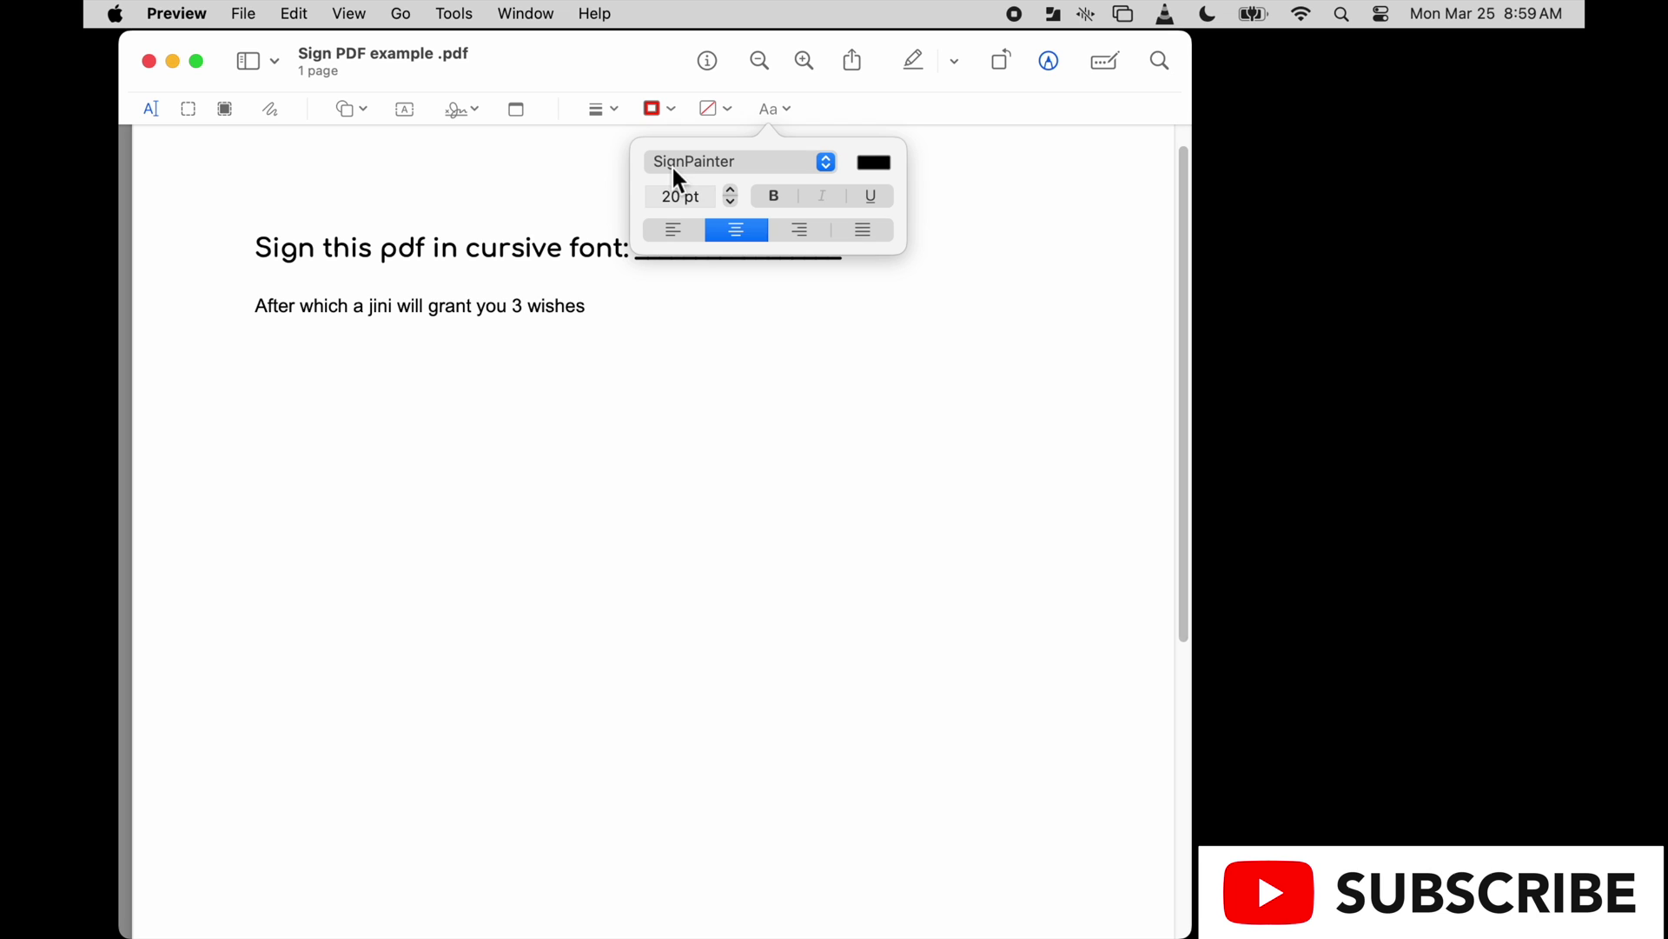
{"action": "left_click", "coordinate": [831, 162]}
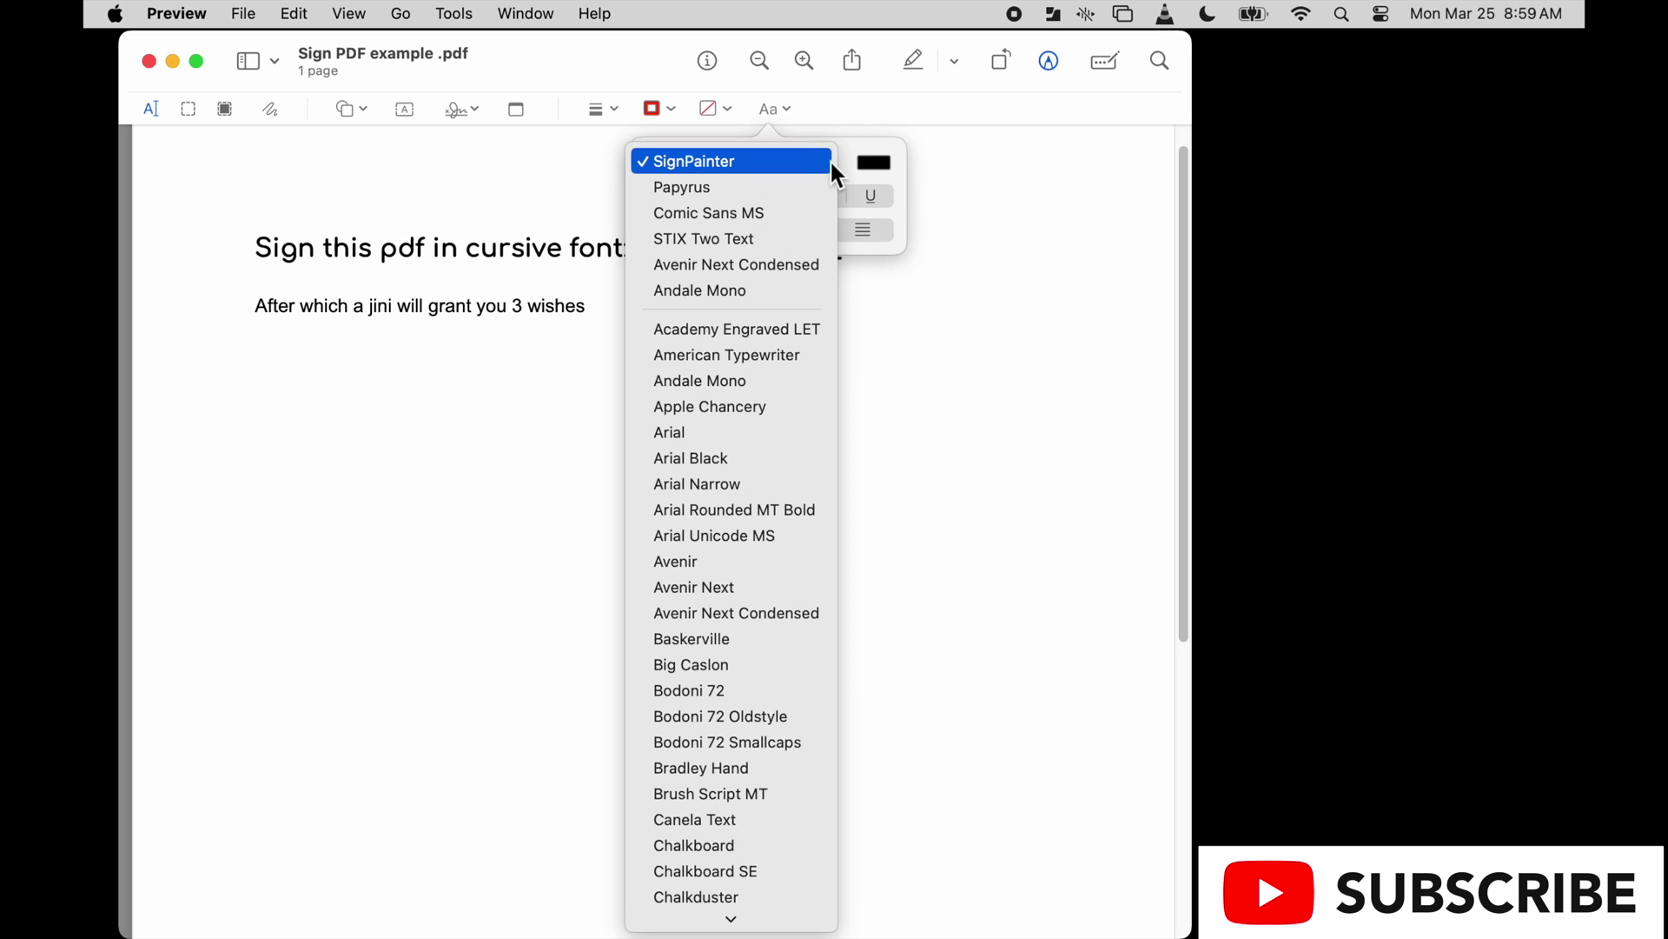
{"action": "left_click", "coordinate": [830, 161]}
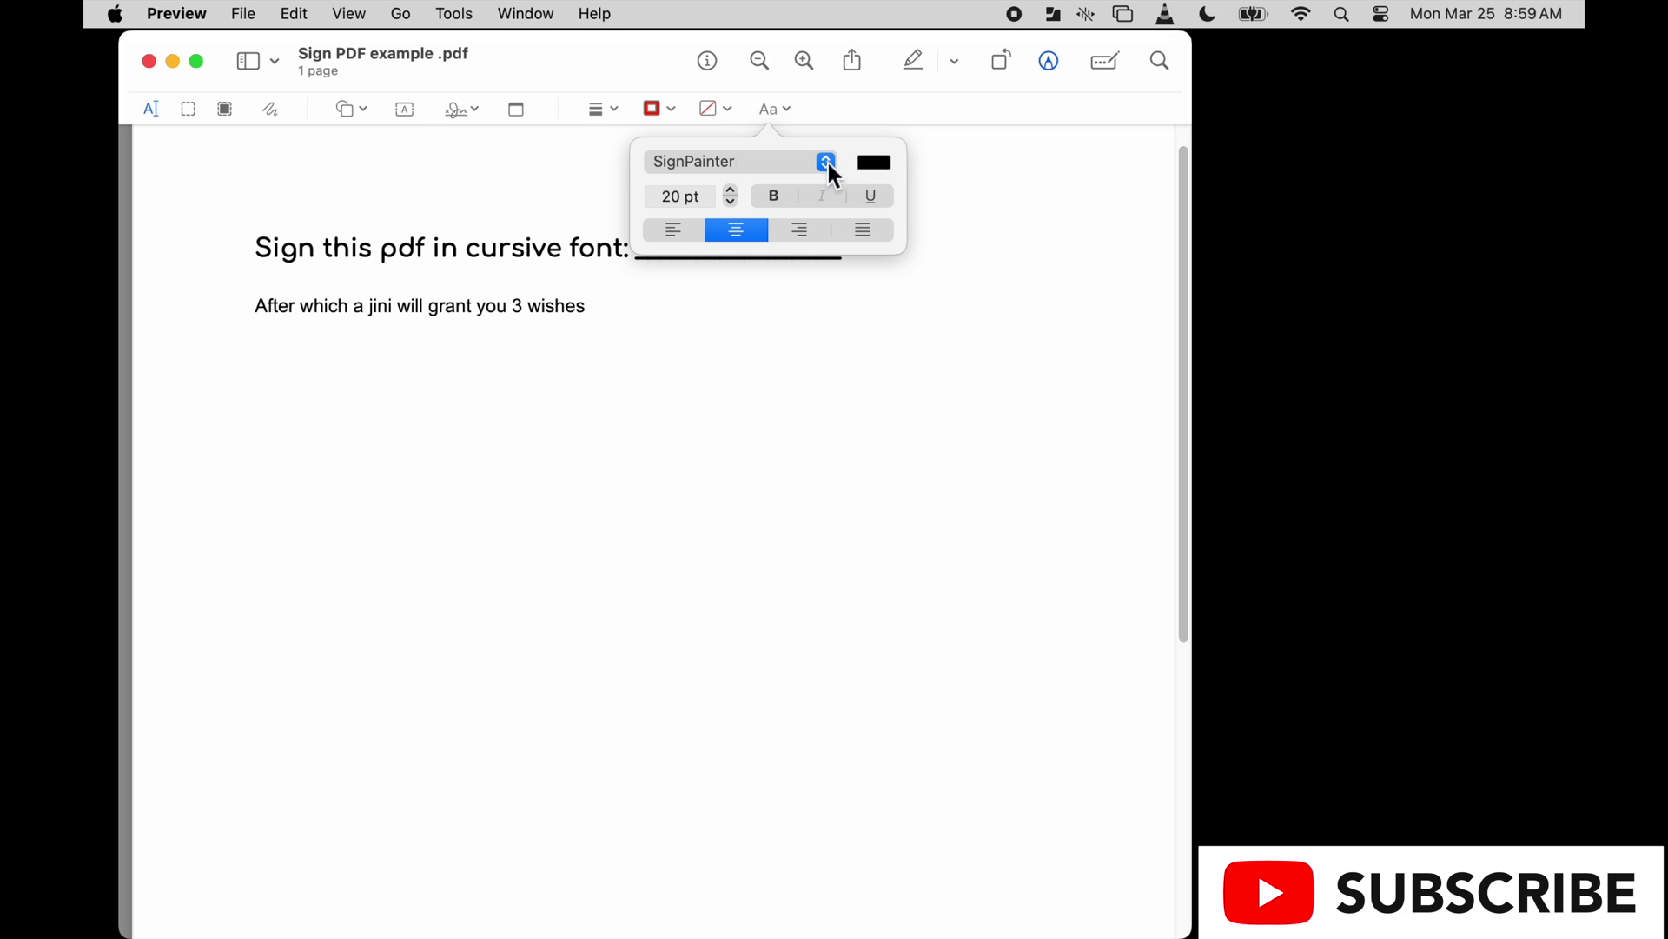
- Add a text box, move it onto the signature line, and begin editing its placeholder
{"action": "left_click", "coordinate": [398, 112]}
{"action": "left_click", "coordinate": [399, 108]}
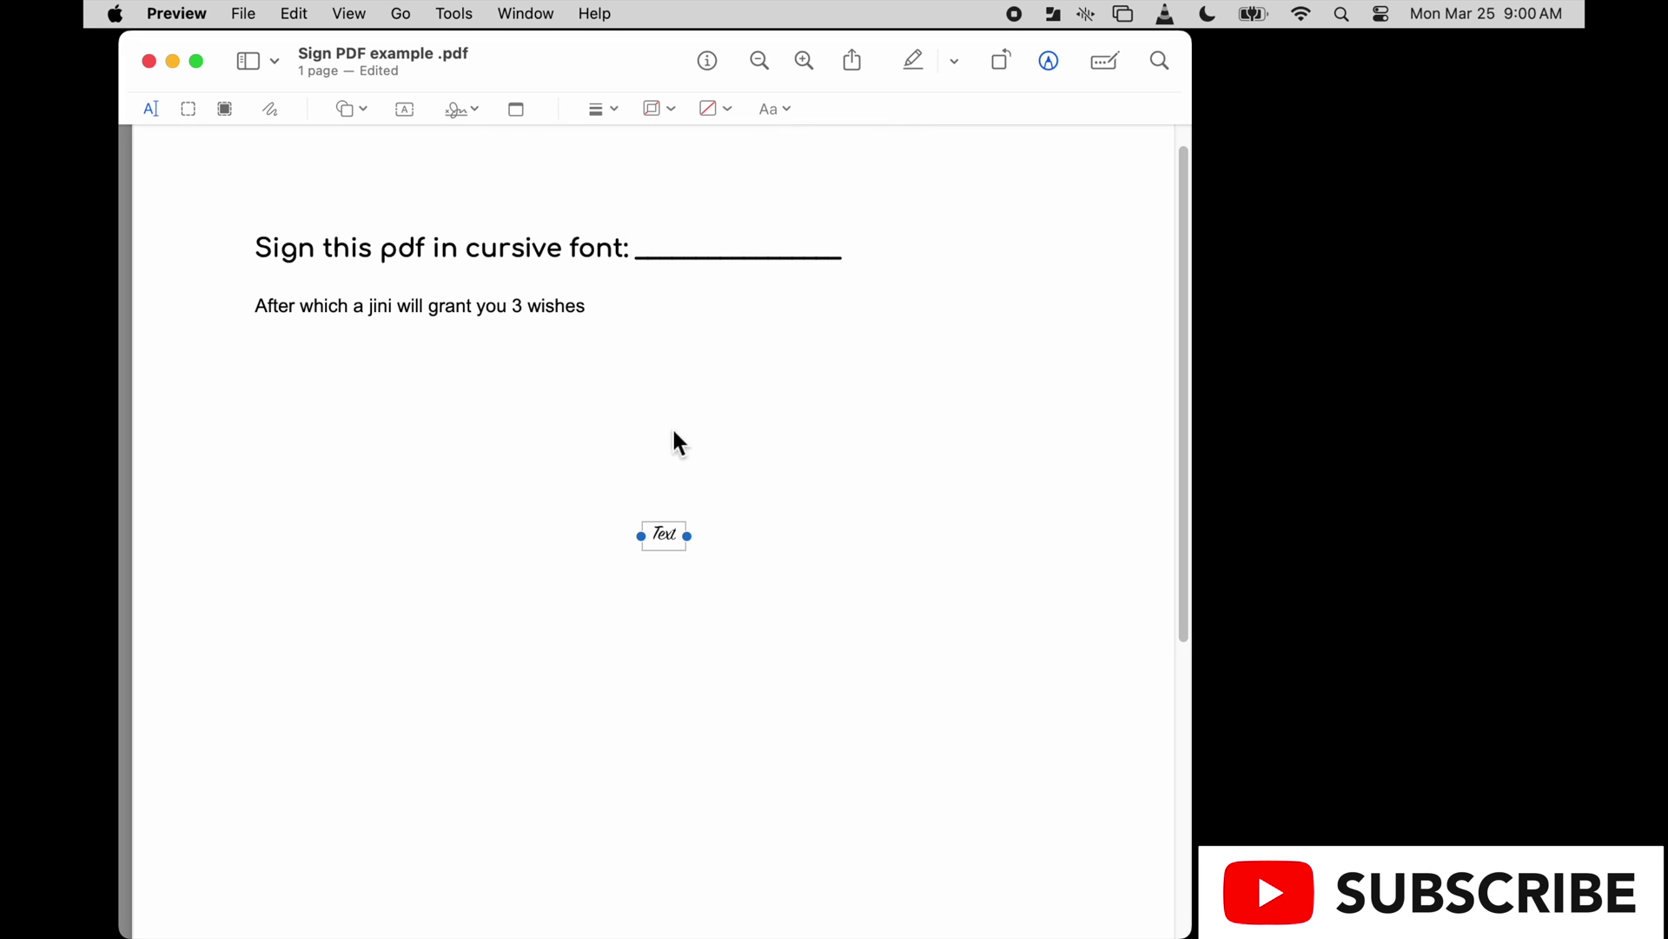
{"action": "left_click", "coordinate": [670, 522]}
{"action": "left_click_drag", "start_coordinate": [664, 537], "coordinate": [710, 252]}
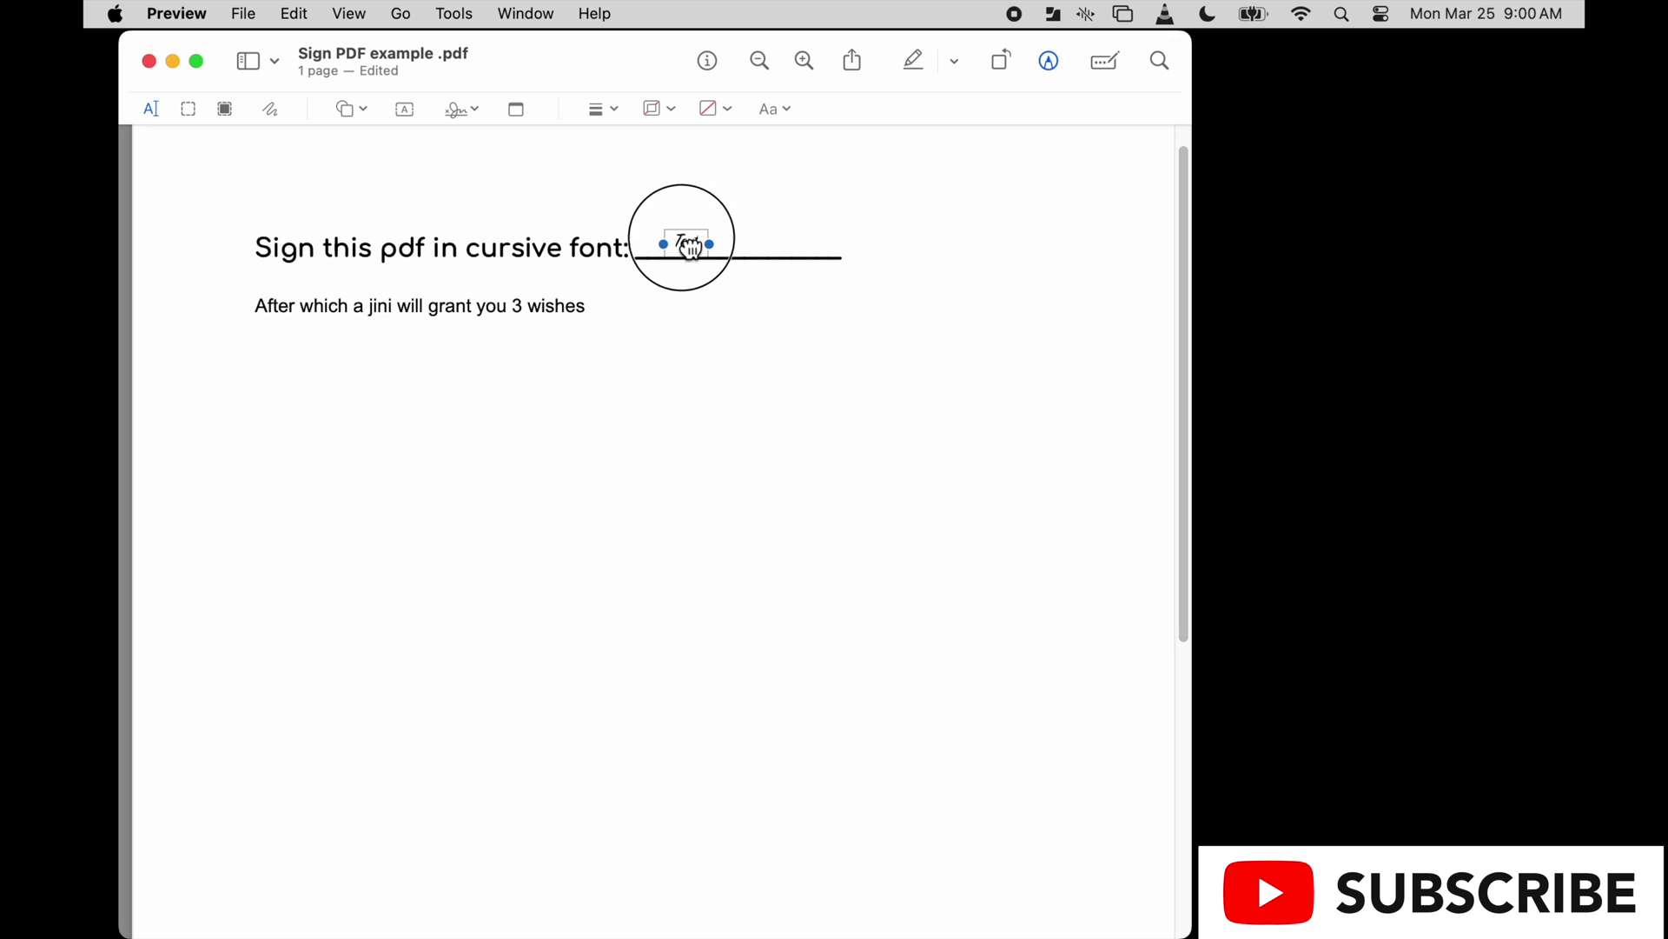
{"action": "double_click", "coordinate": [713, 250]}
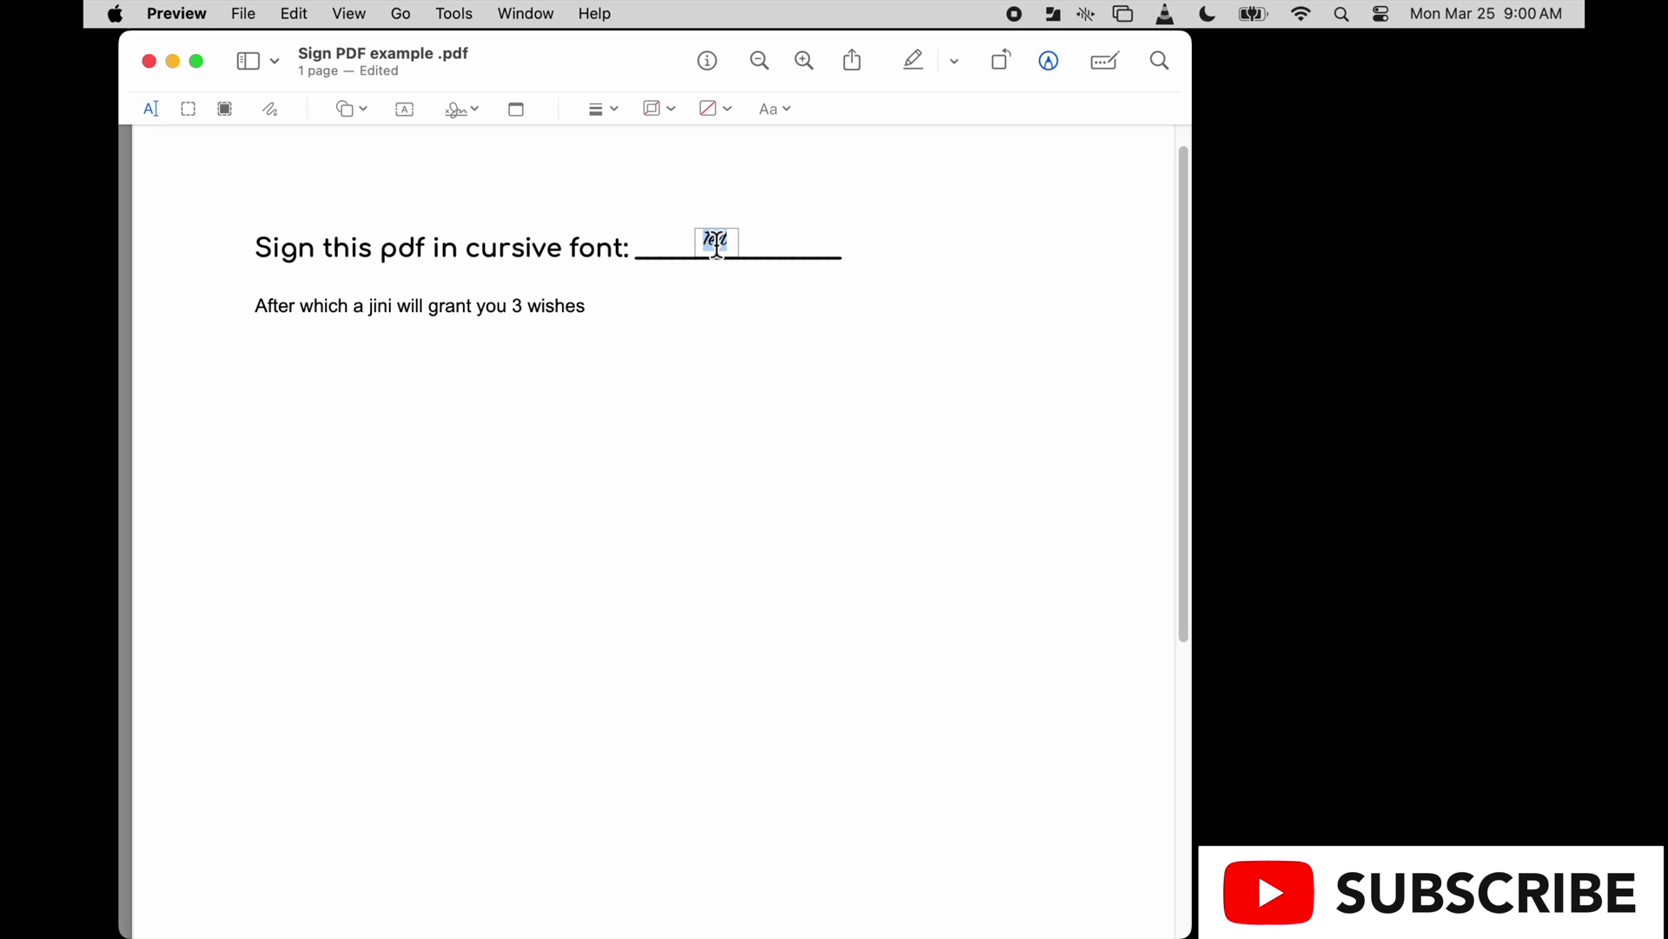
{"action": "type", "text": "John Jacob"}
{"action": "type", "text": " Jingle"}
{"action": "type", "text": "heimer Sc"}
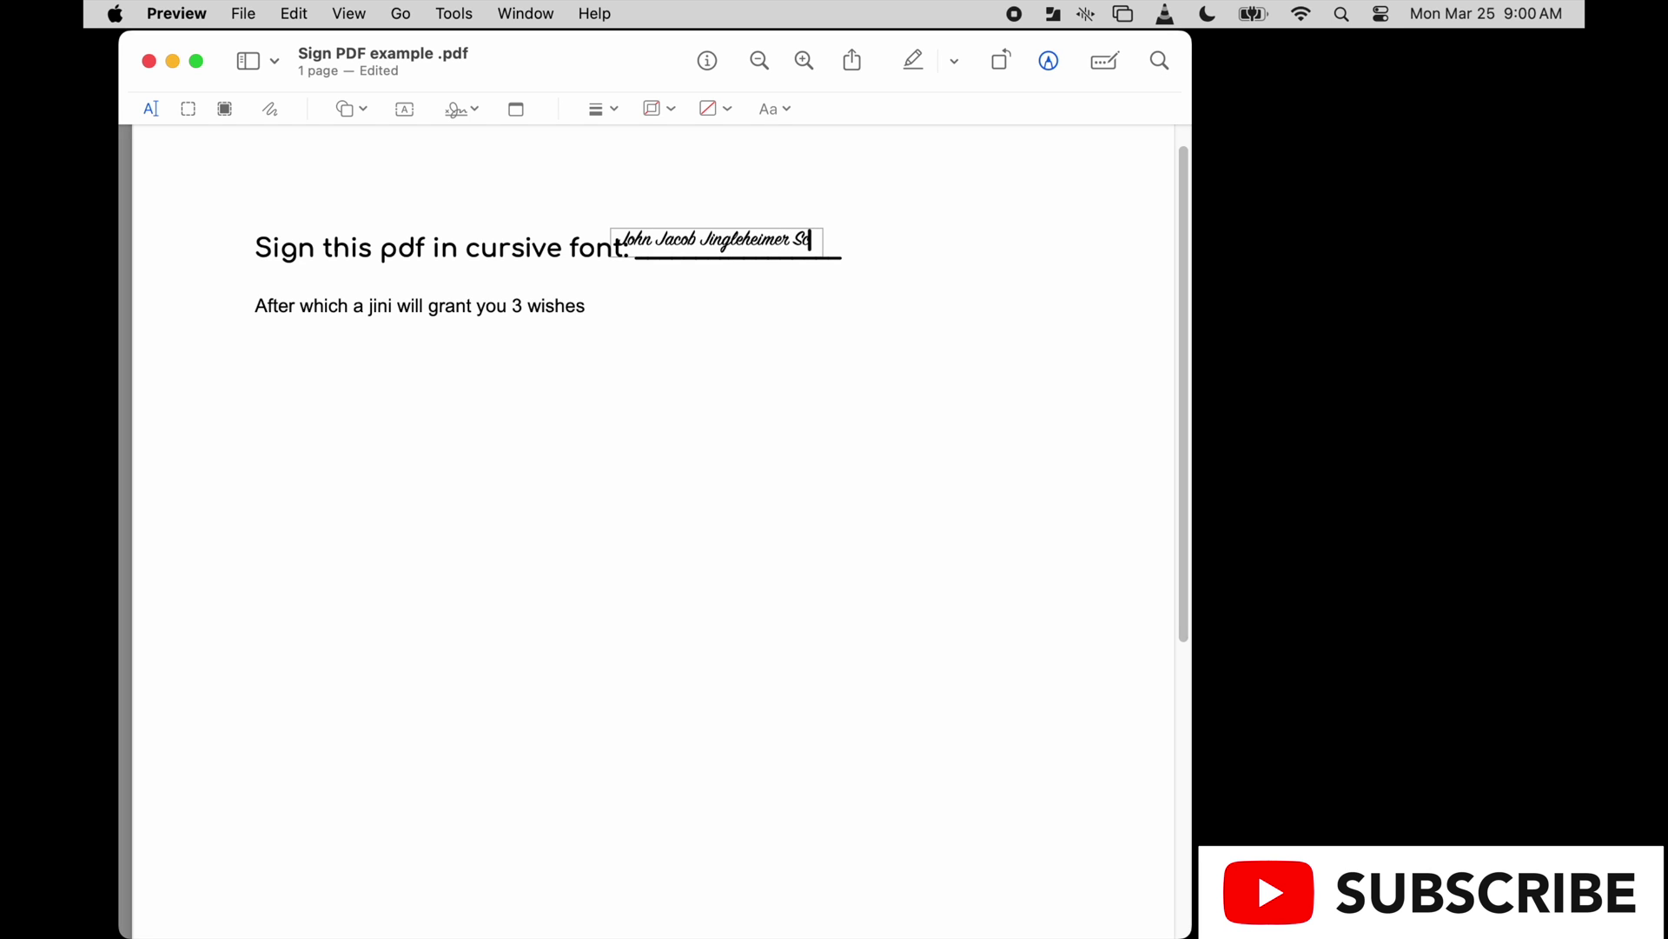
{"action": "type", "text": "hmidt"}
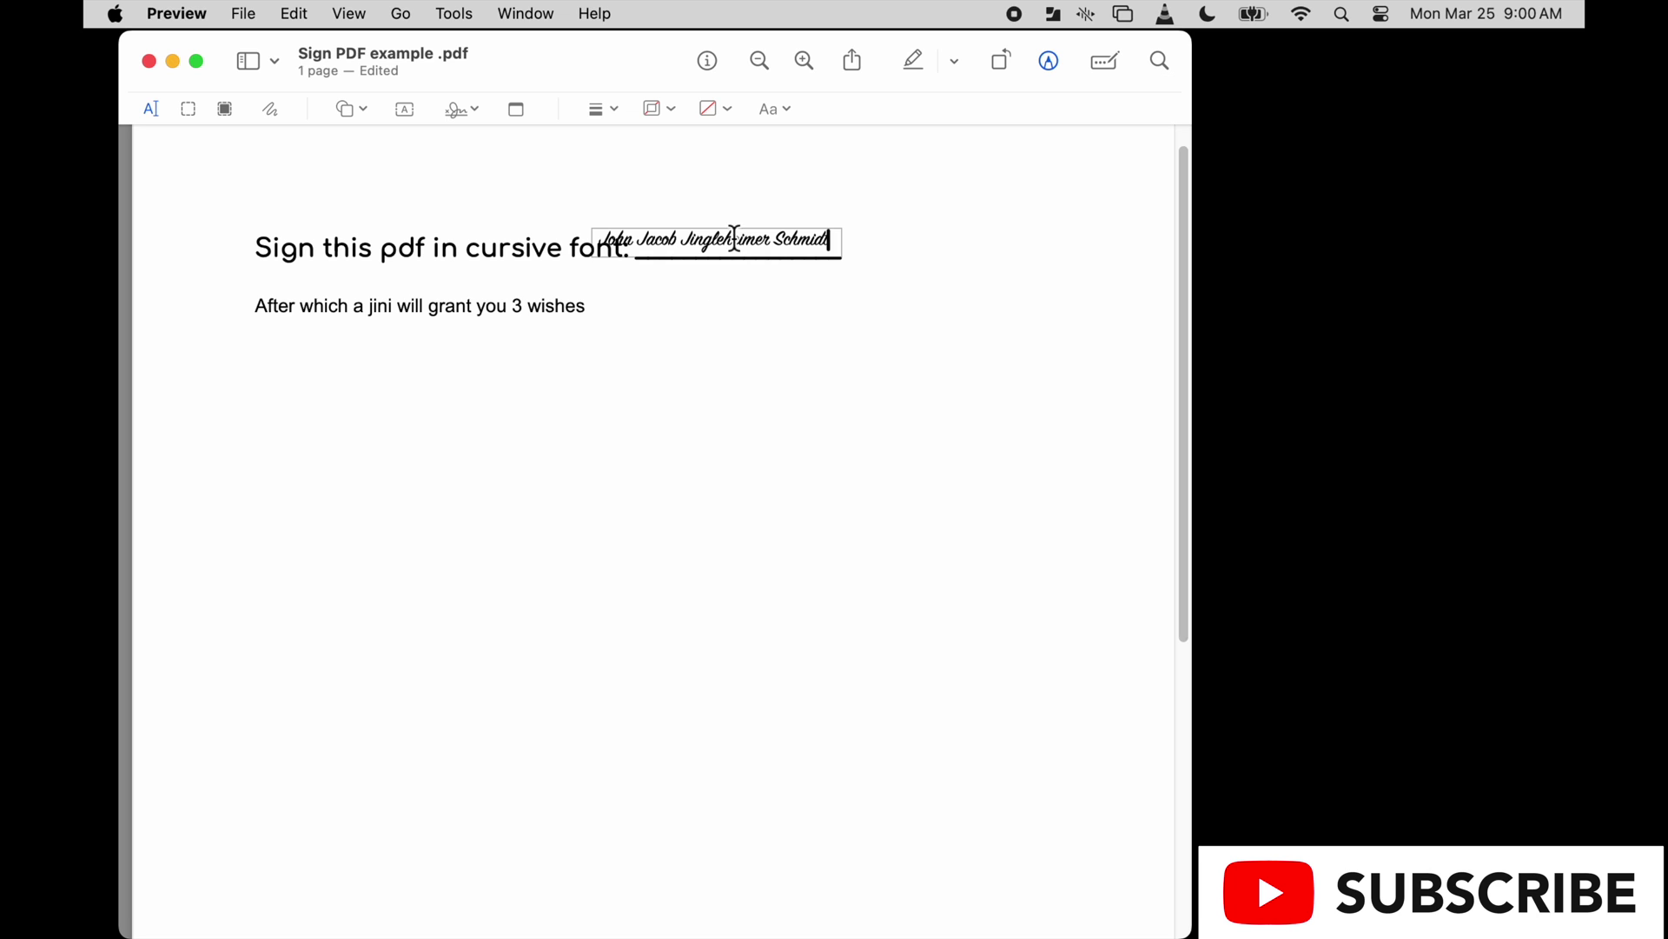
- Finish the cursive 'John Jacob Jingleheimer Schmidt' signature and nudge it along the line
{"action": "left_click", "coordinate": [744, 313]}
{"action": "left_click_drag", "start_coordinate": [735, 242], "coordinate": [778, 252]}
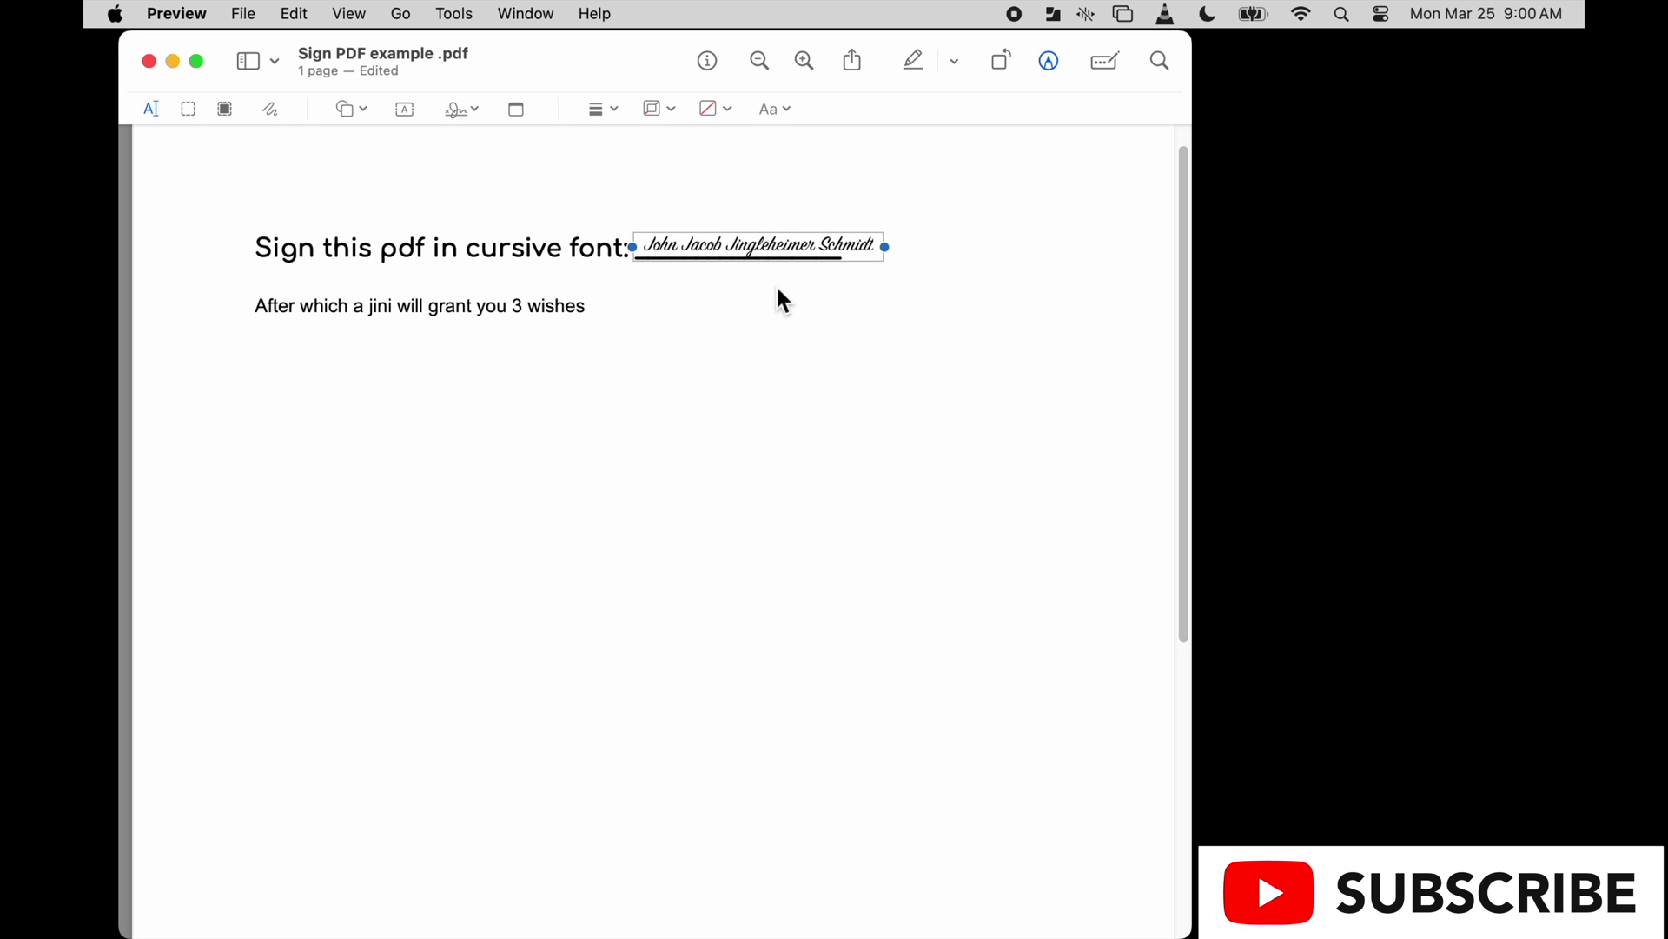
{"action": "left_click", "coordinate": [778, 300]}
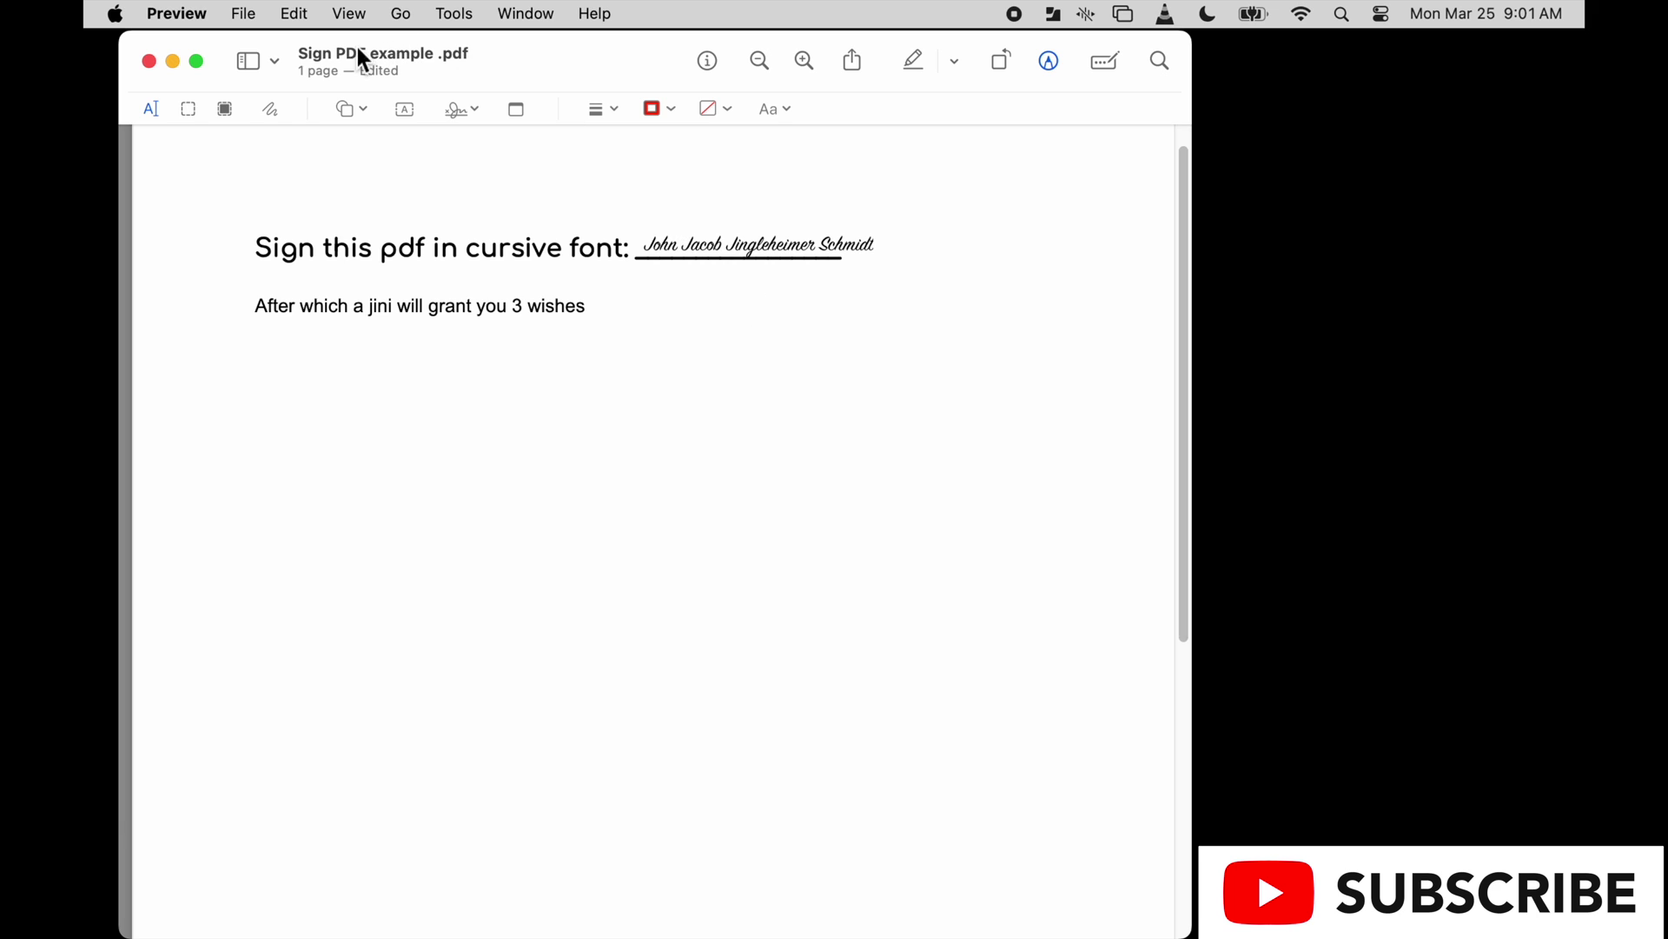
- Save the signed PDF from the File menu and zoom the window to enlarge the page
{"action": "left_click", "coordinate": [243, 14]}
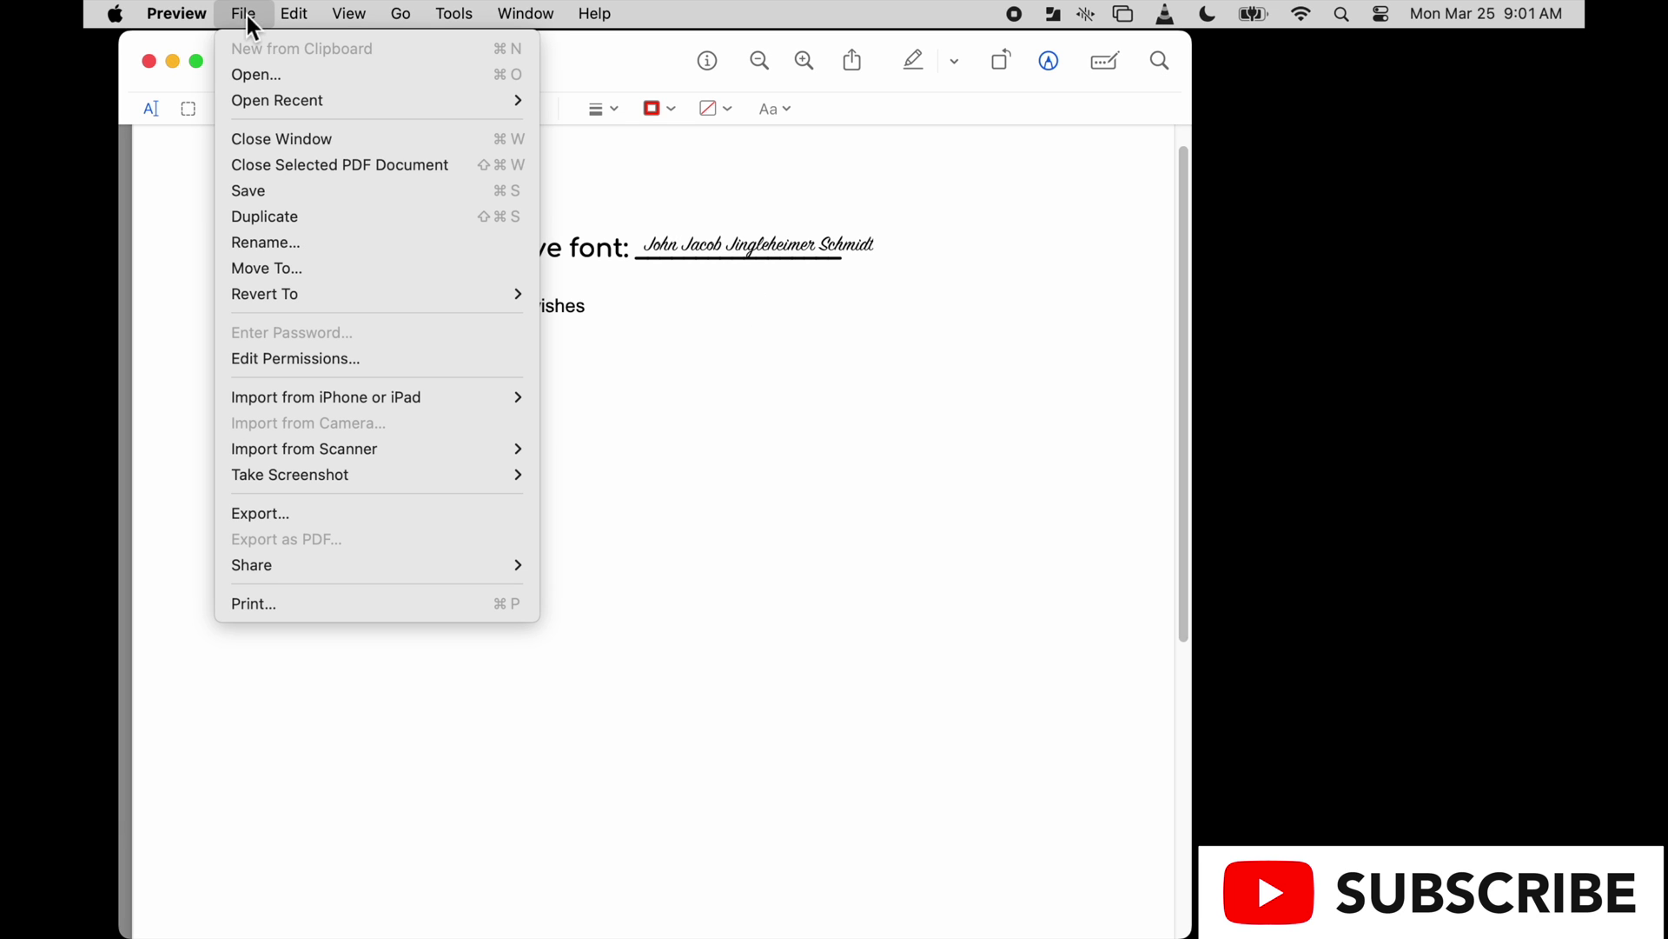
{"action": "left_click", "coordinate": [312, 194]}
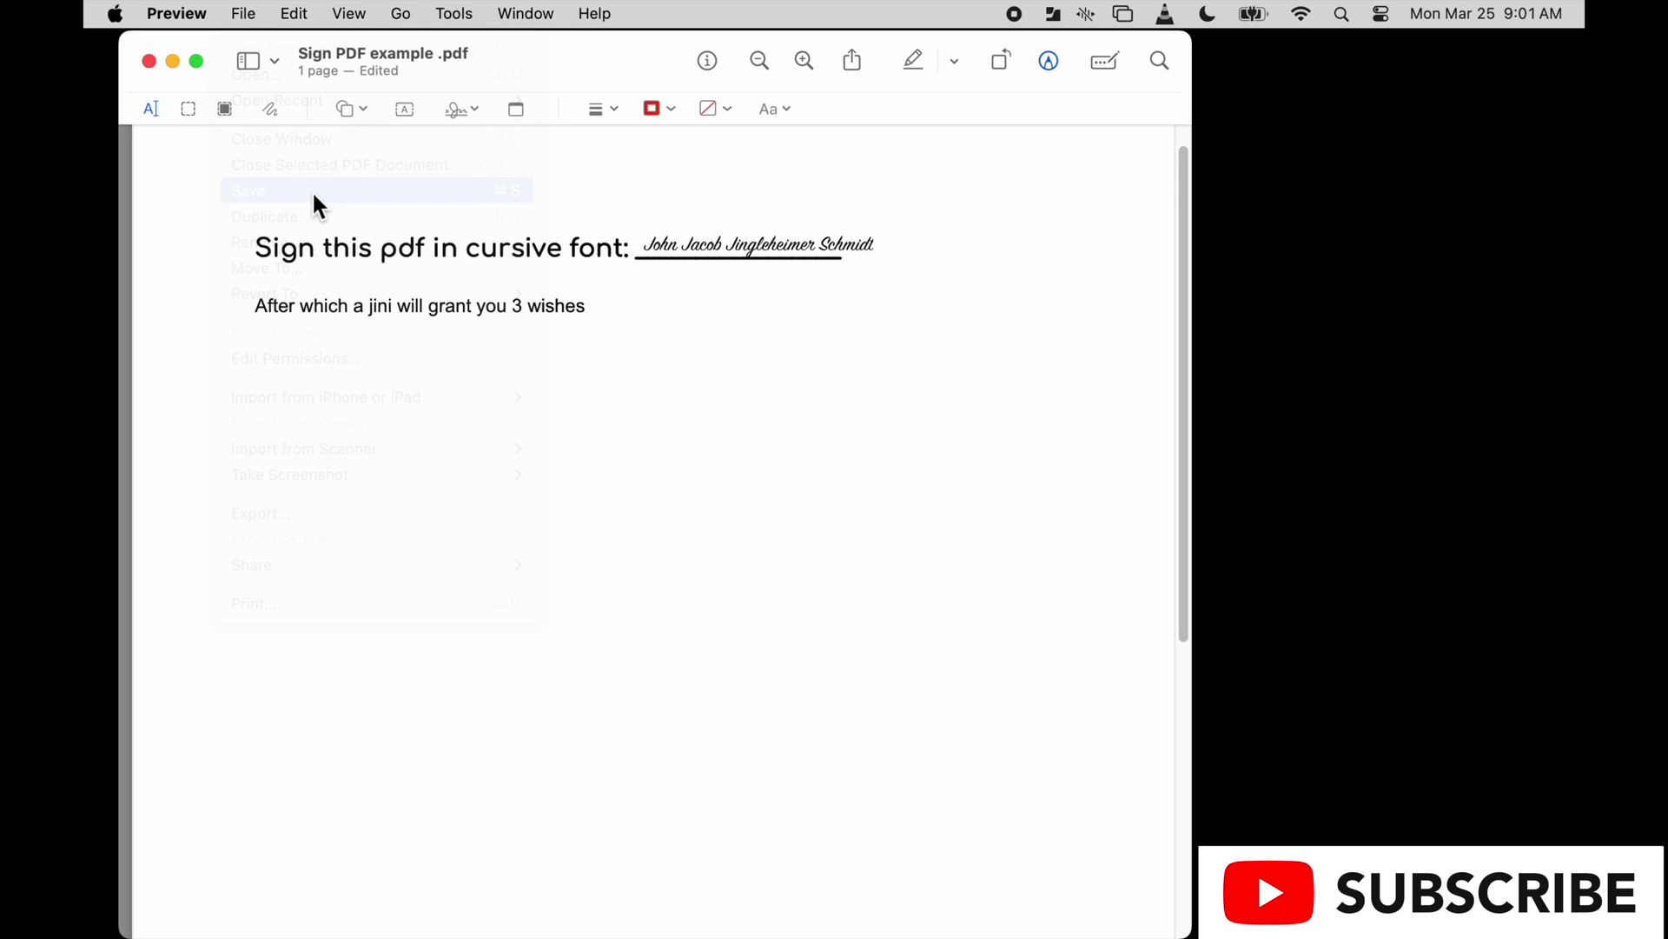
{"action": "double_click", "coordinate": [311, 55]}
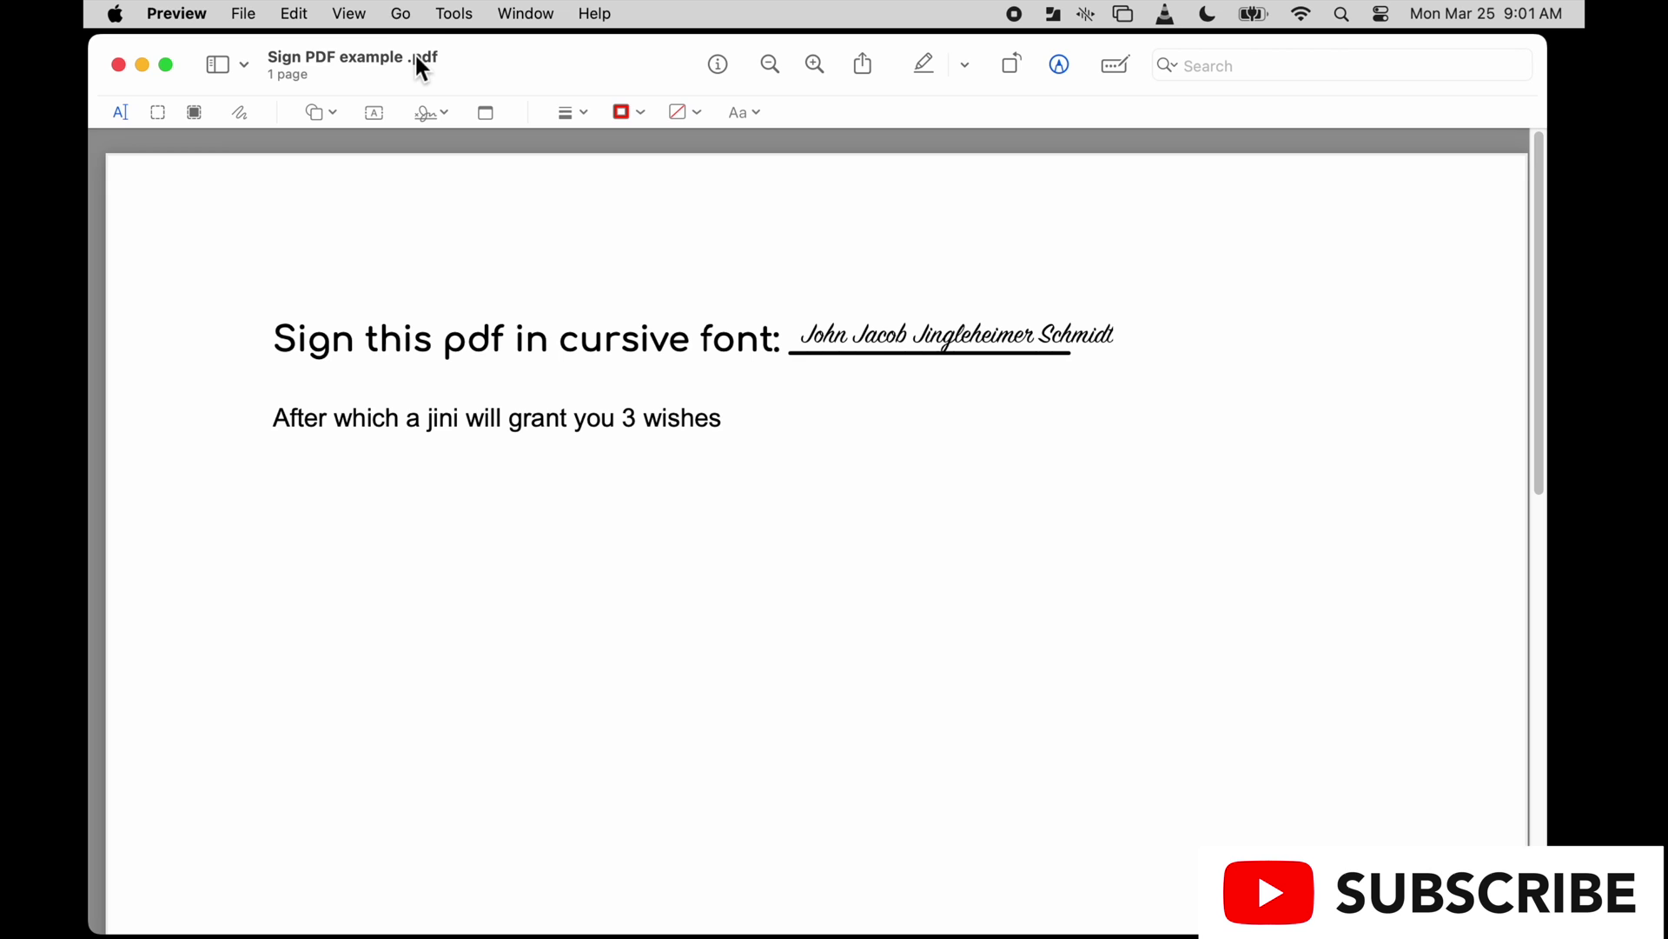
- Rename the document to 'Signed on 03.25.3030 PDF example .pdf'
{"action": "left_click", "coordinate": [474, 56]}
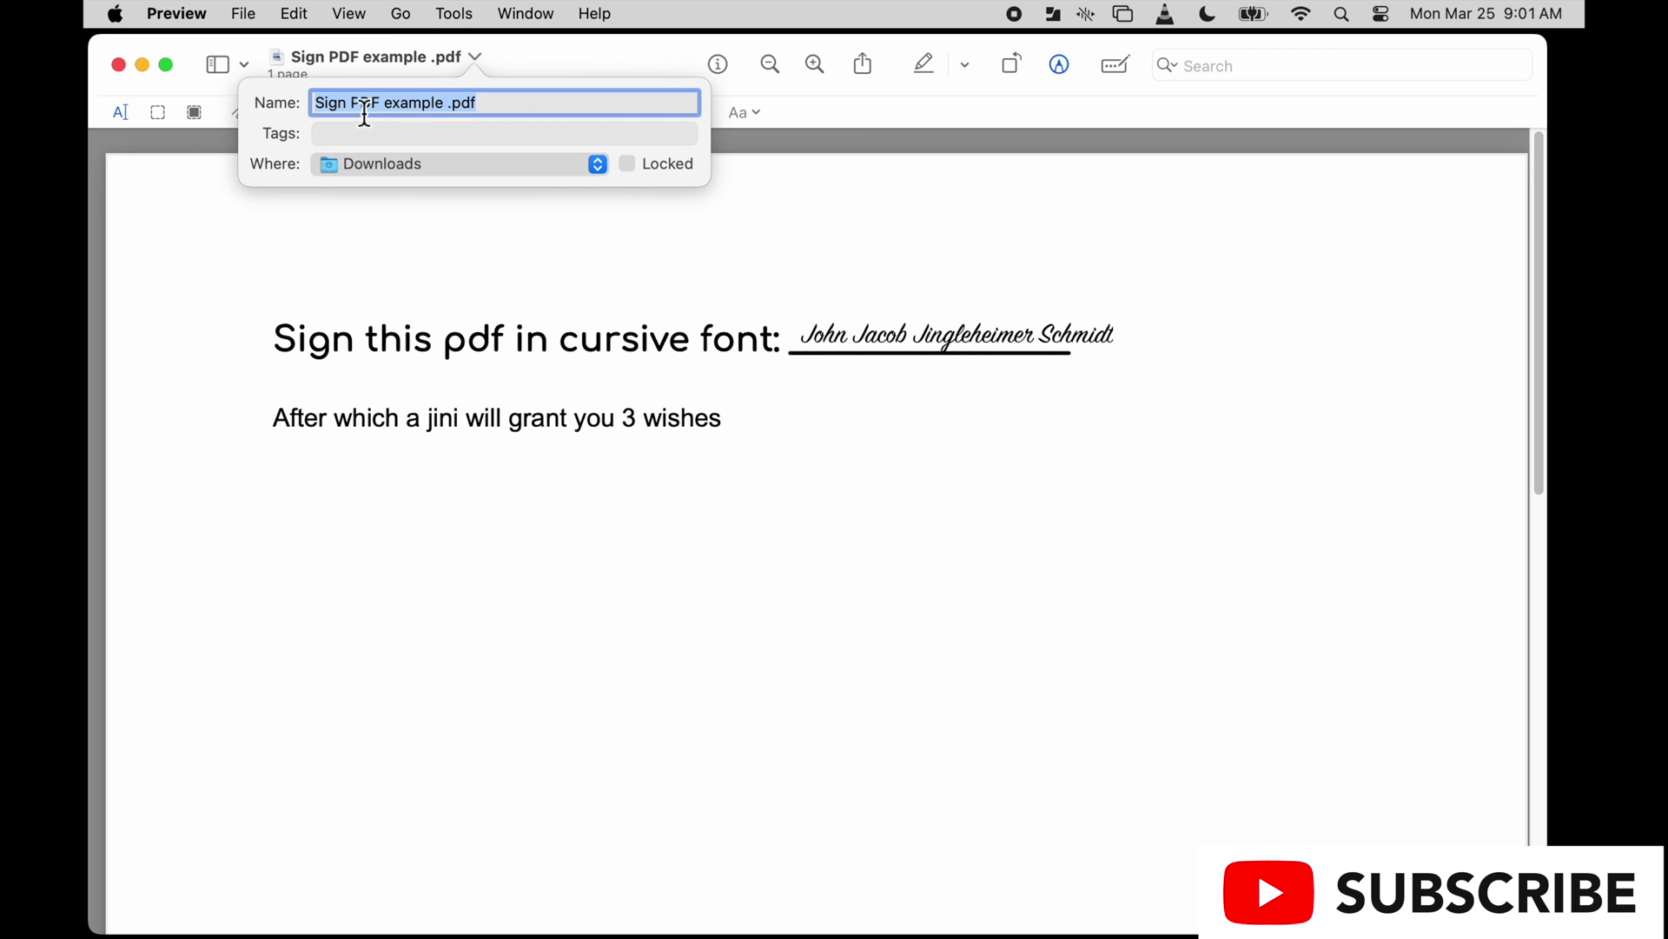
{"action": "left_click", "coordinate": [349, 109]}
{"action": "type", "text": "e"}
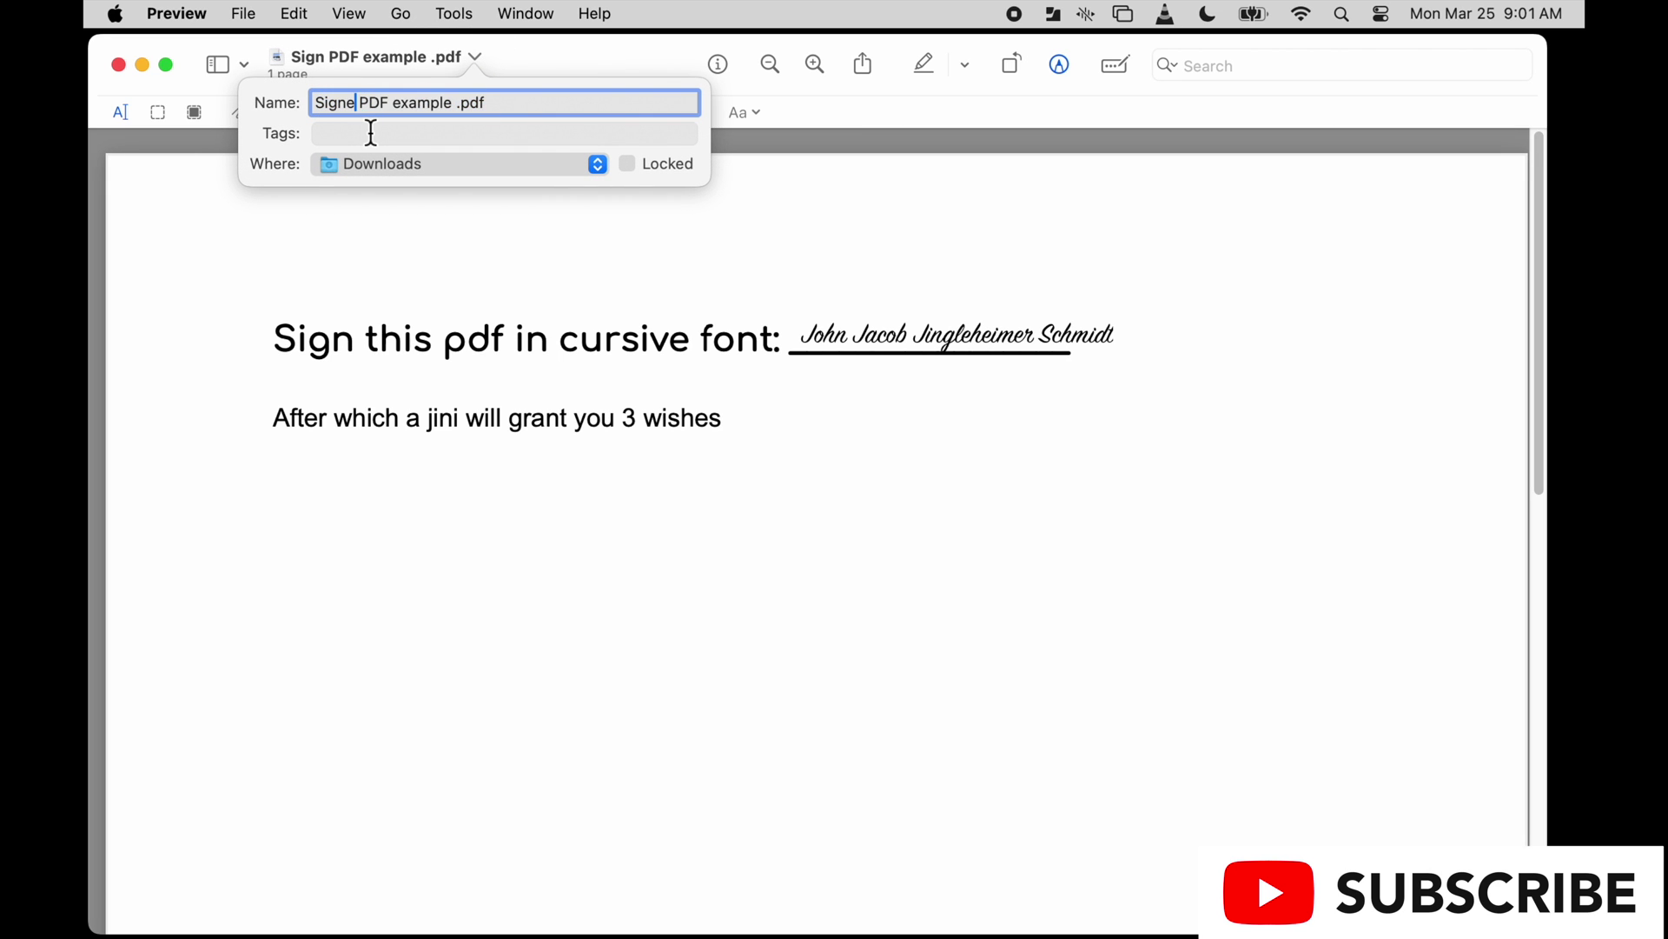
{"action": "type", "text": "d on "}
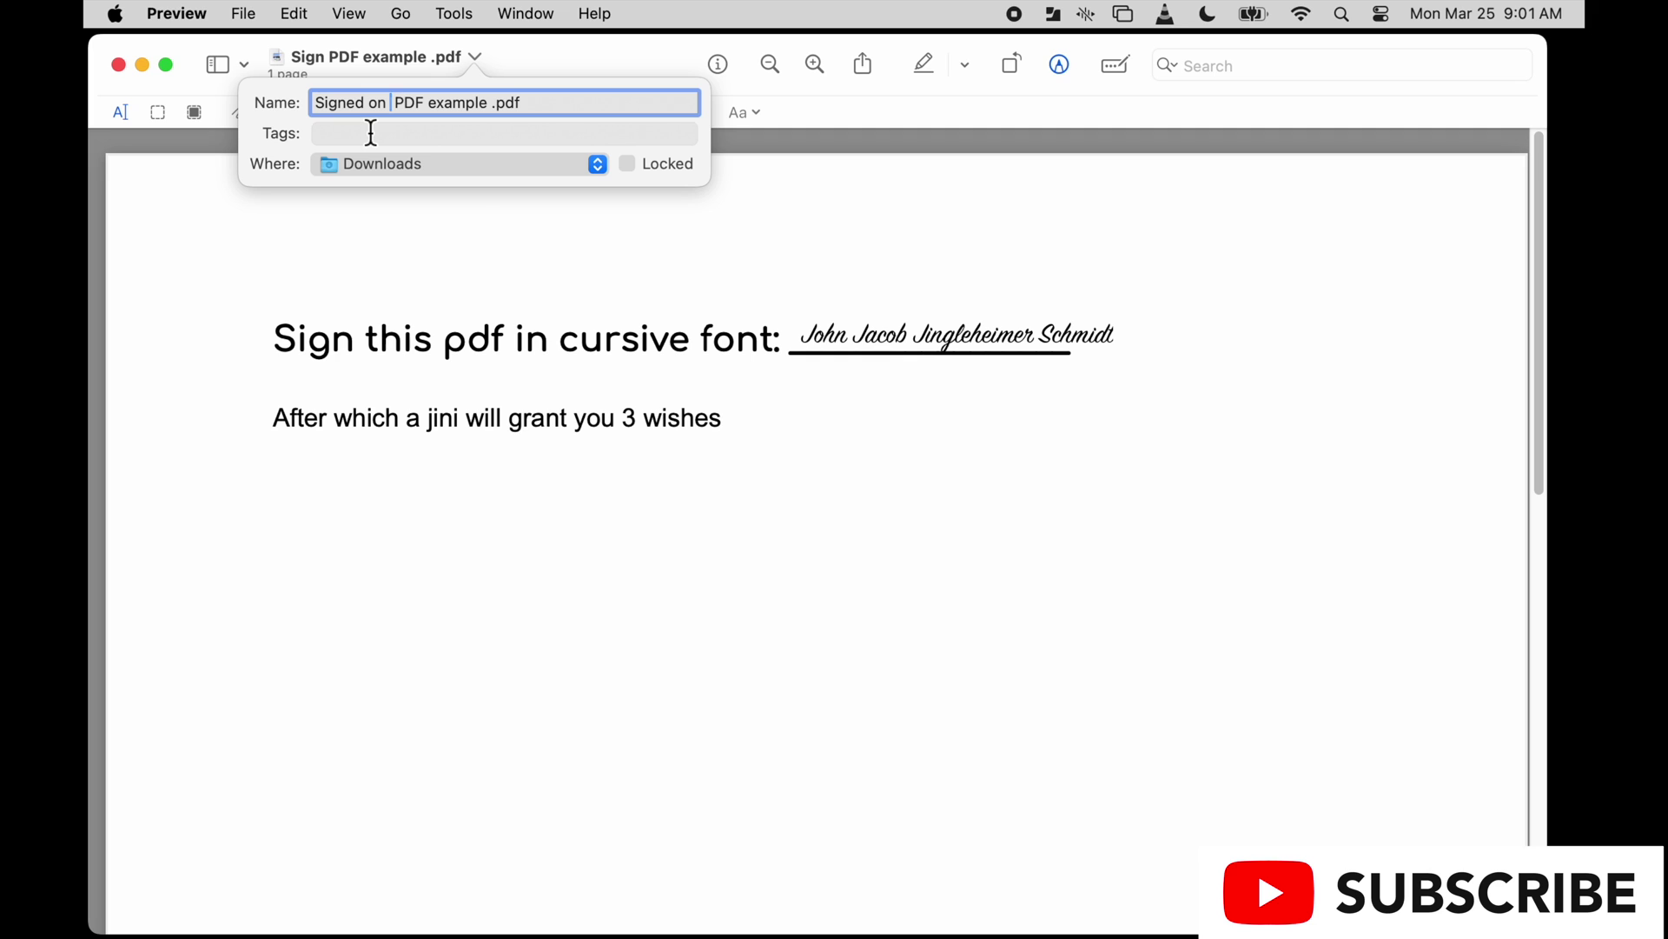
{"action": "type", "text": "03."}
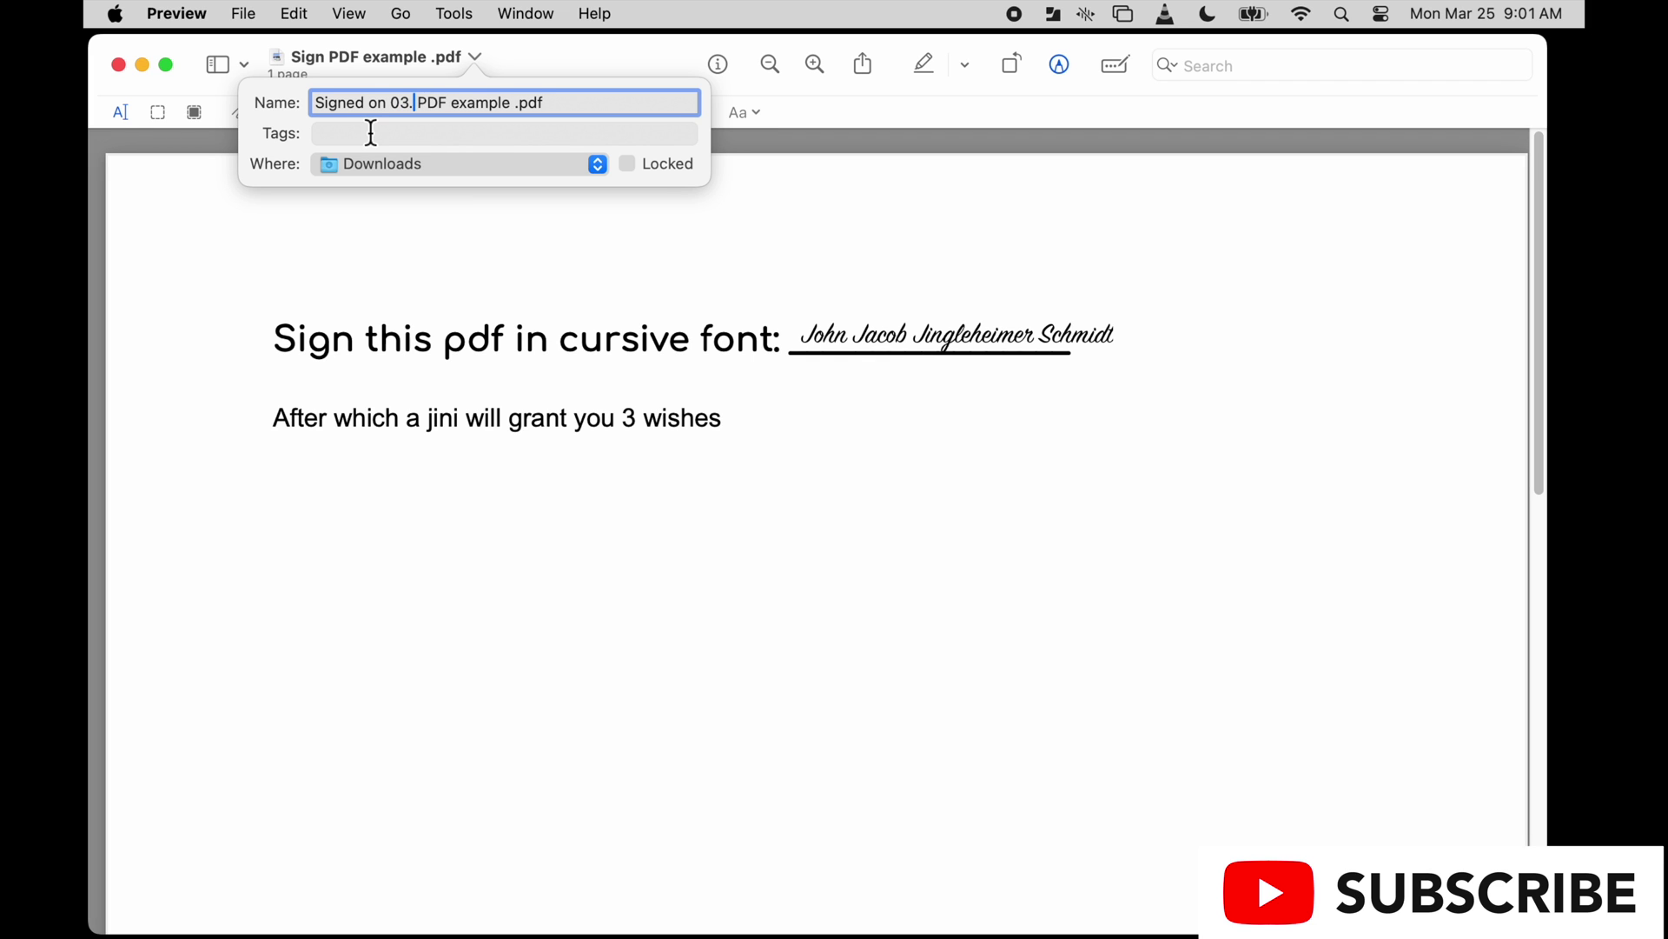
{"action": "type", "text": "25."}
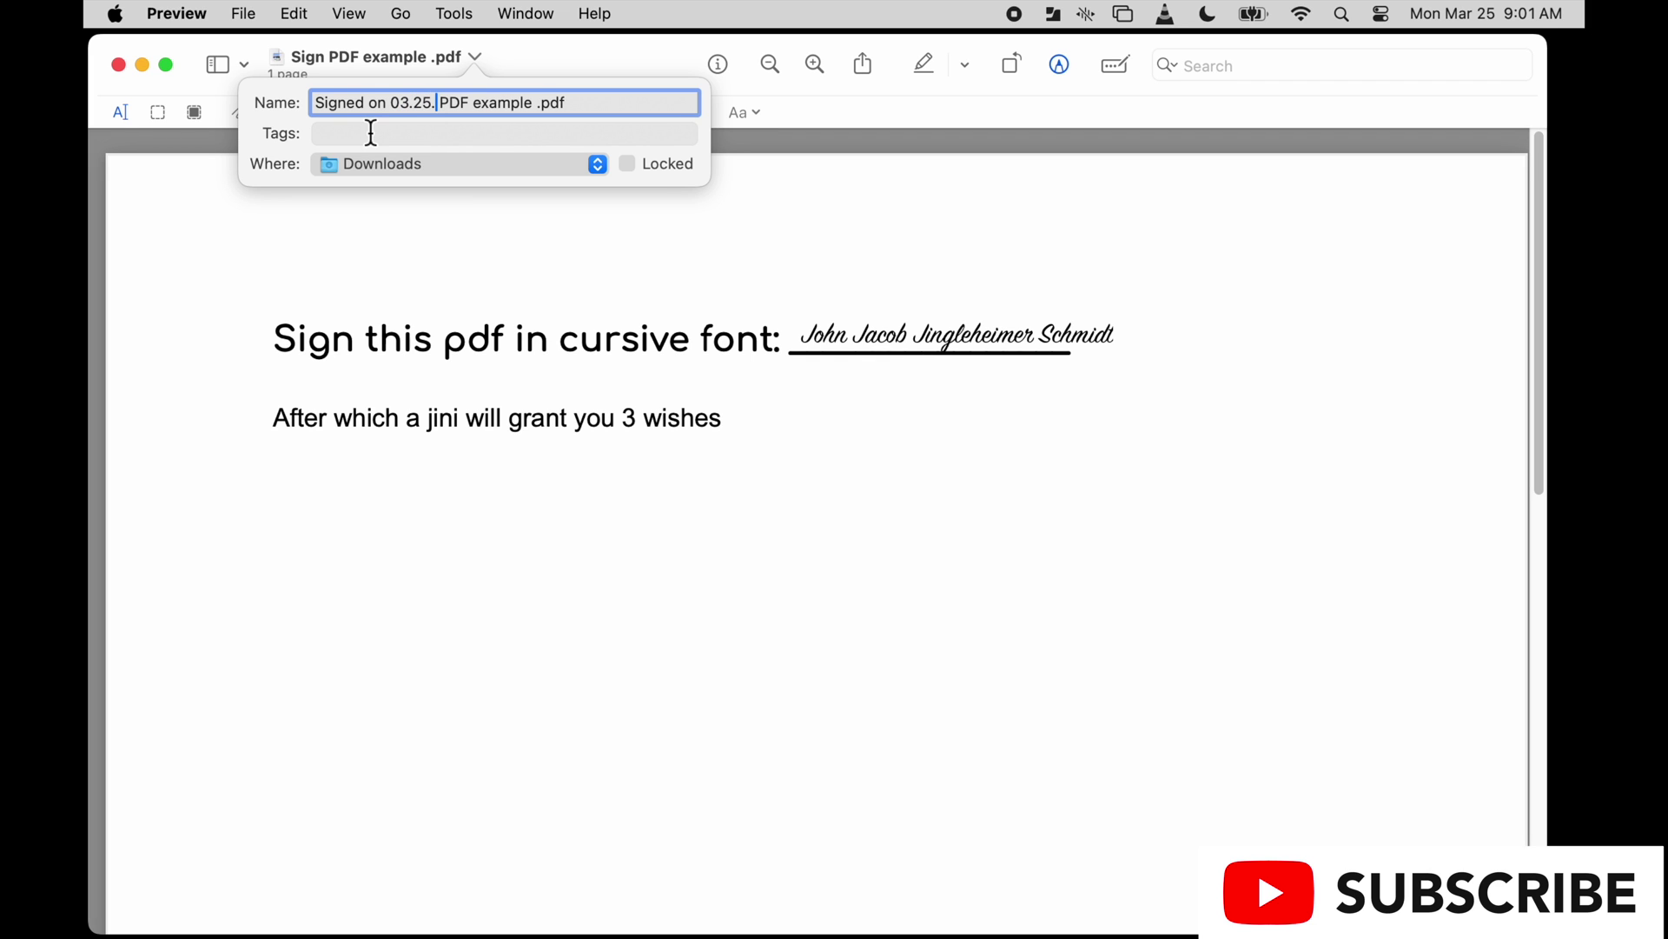
{"action": "type", "text": "30"}
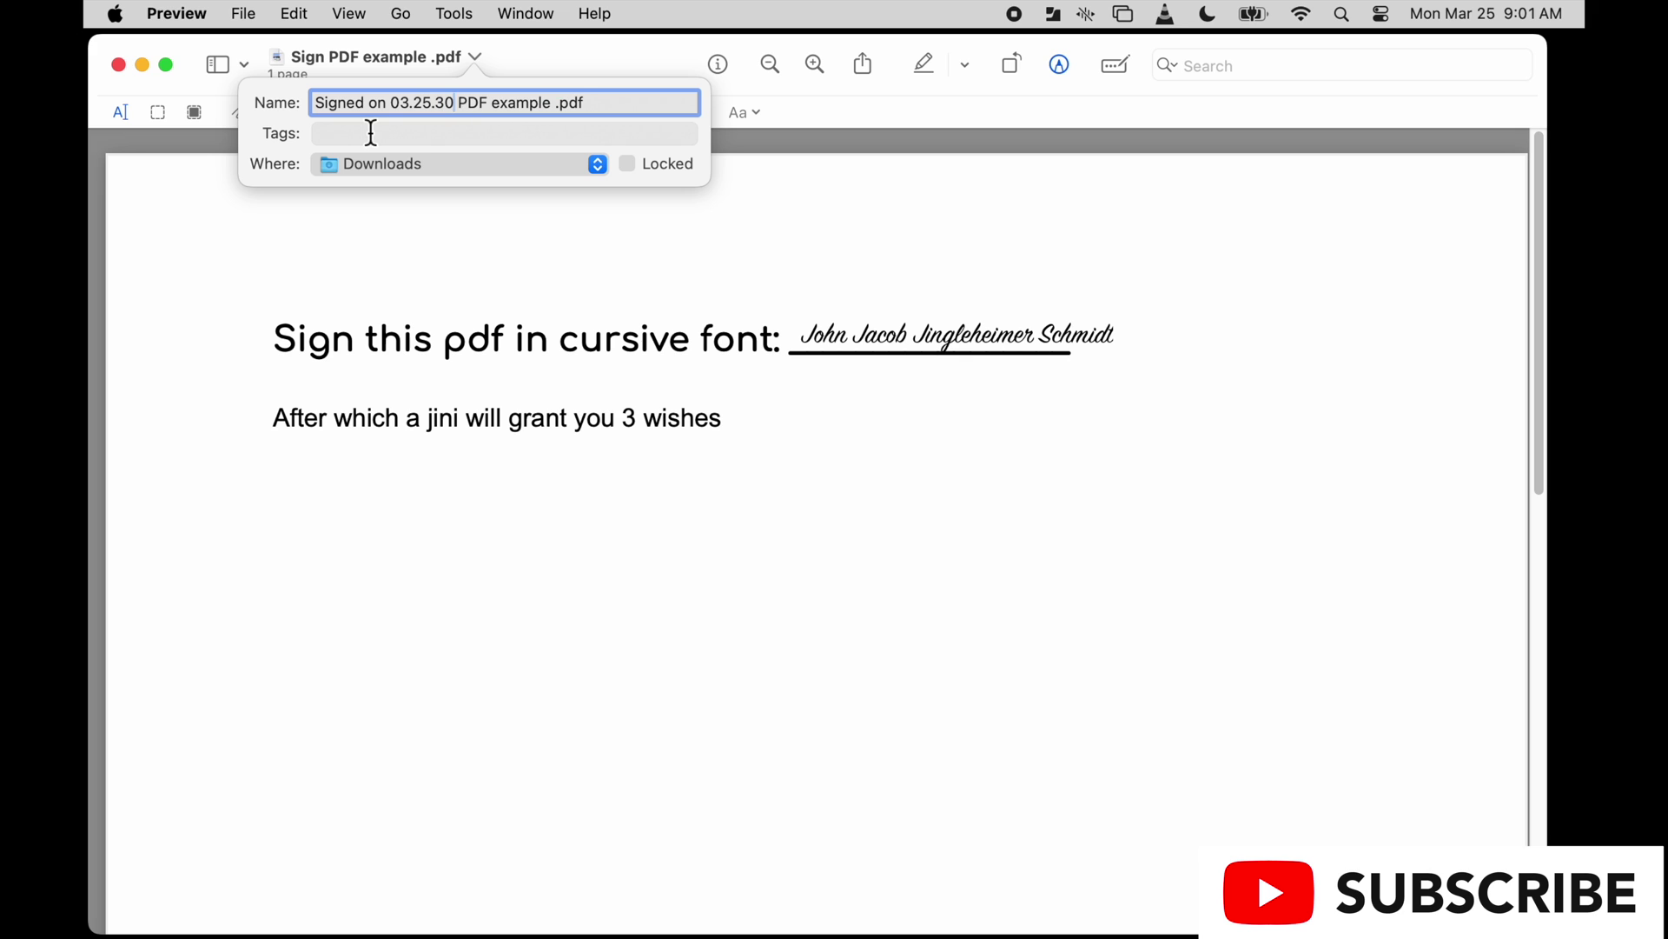
{"action": "type", "text": "30"}
{"action": "left_click", "coordinate": [476, 234]}
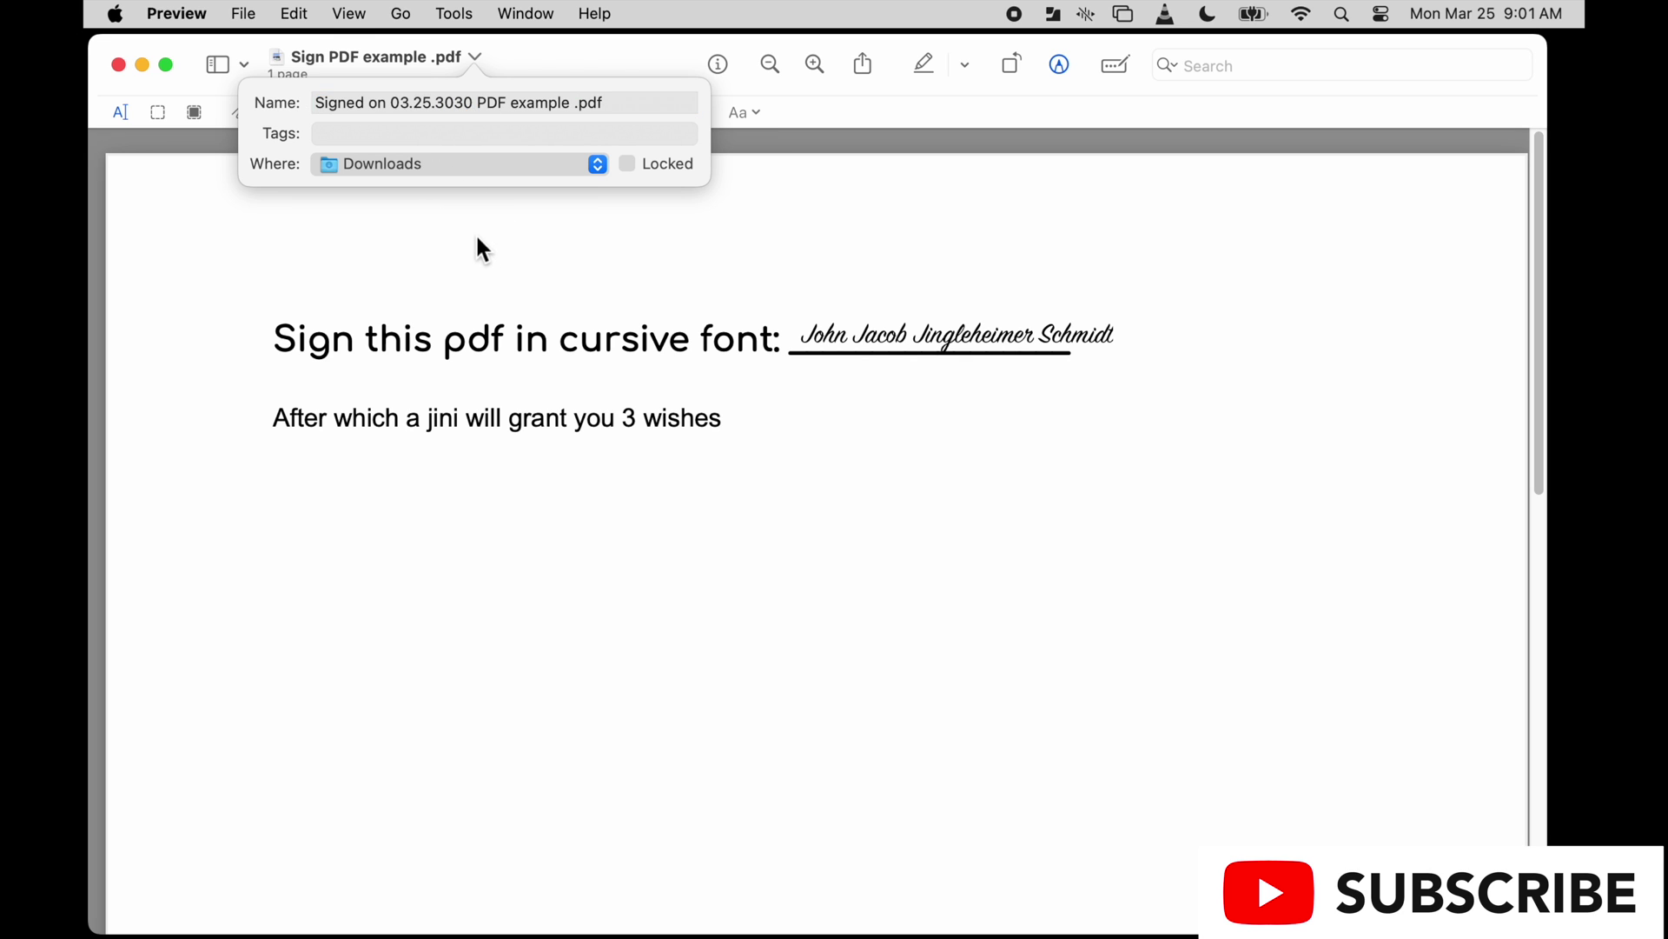